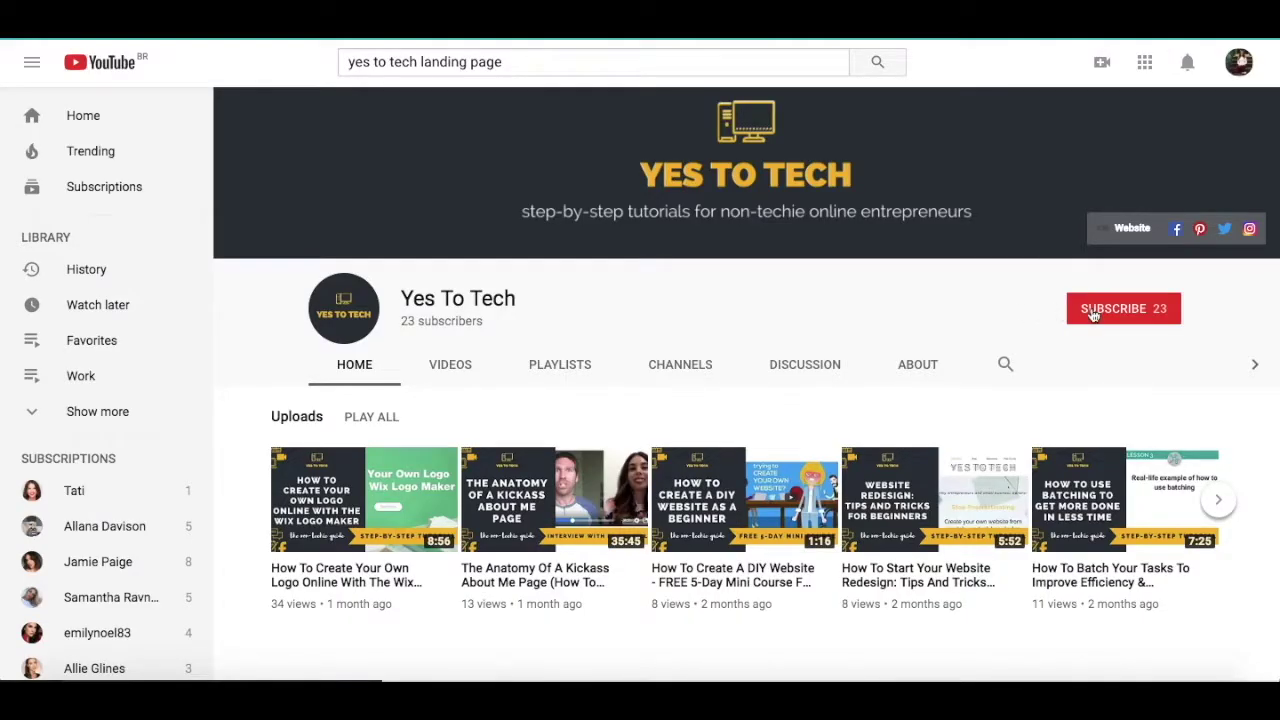
# Subscribe to the Yes To Tech channel from its YouTube channel page.
pyautogui.click(1094, 312)
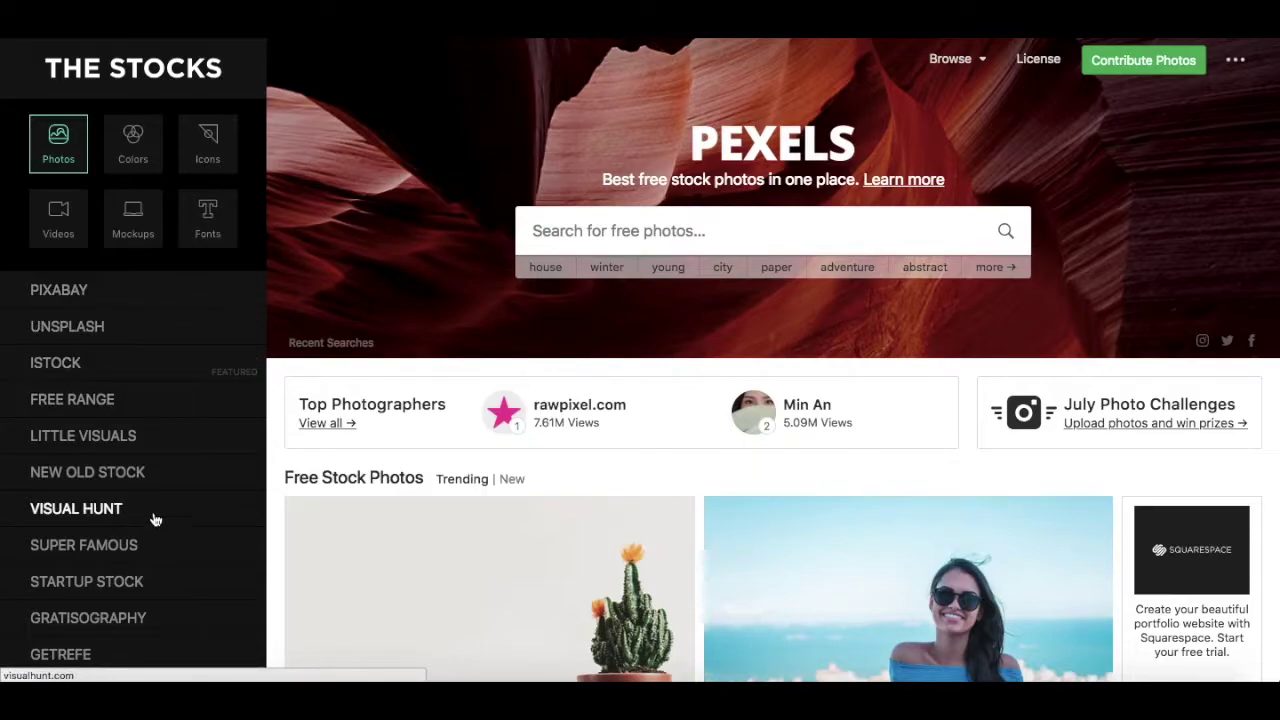
# Load Pixabay from The Stocks sidebar in place of Pexels.
pyautogui.click(159, 302)
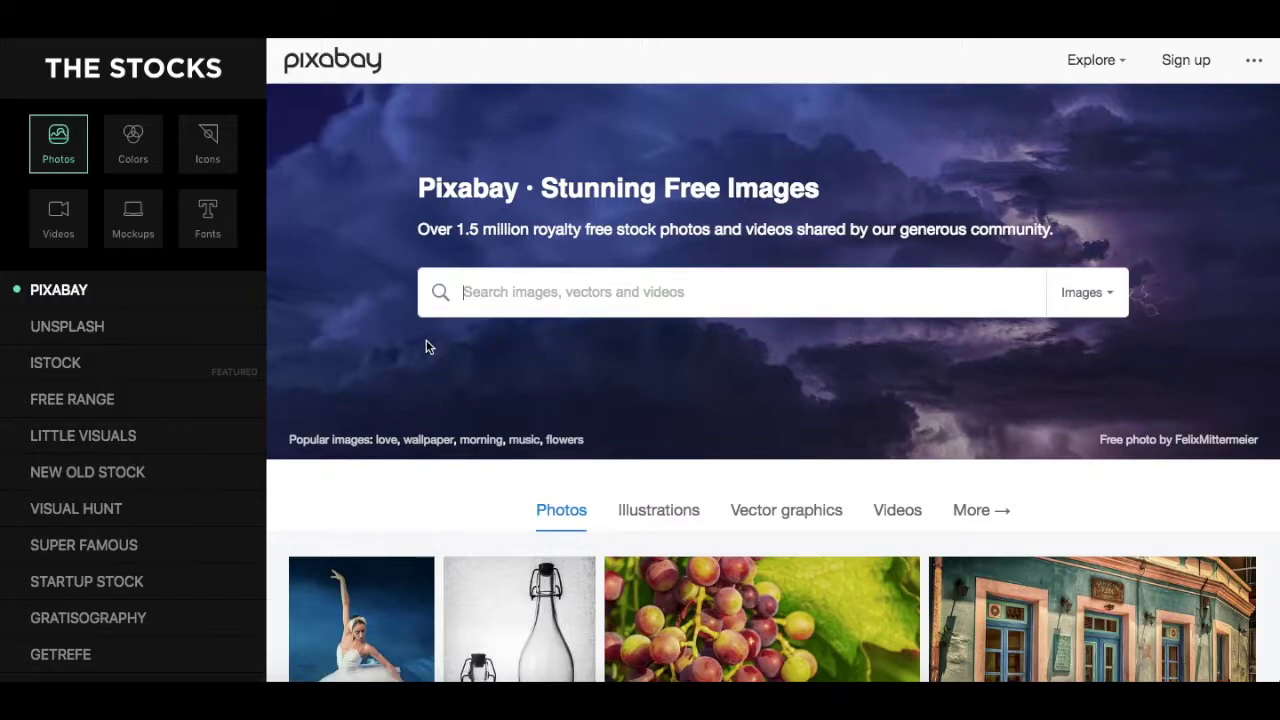
# Search Pixabay for 'gold background' and open the gold glitter photo's page.
pyautogui.write('gold')
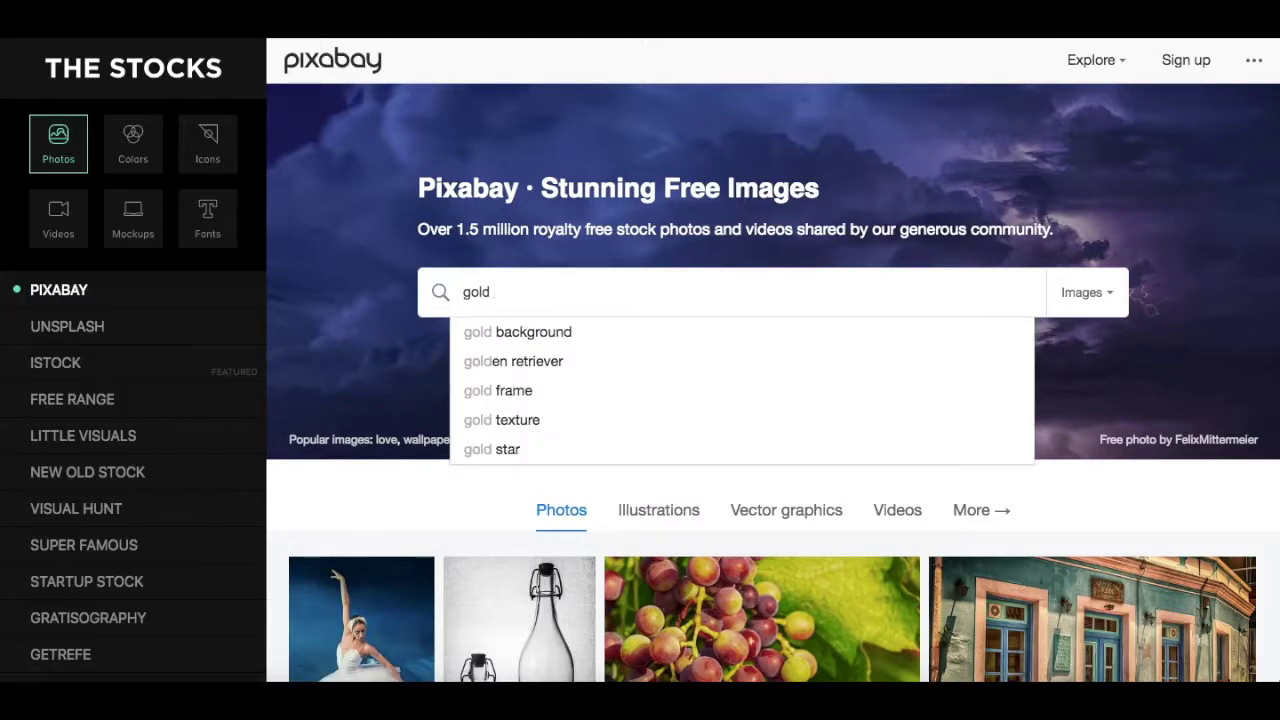
pyautogui.click(508, 339)
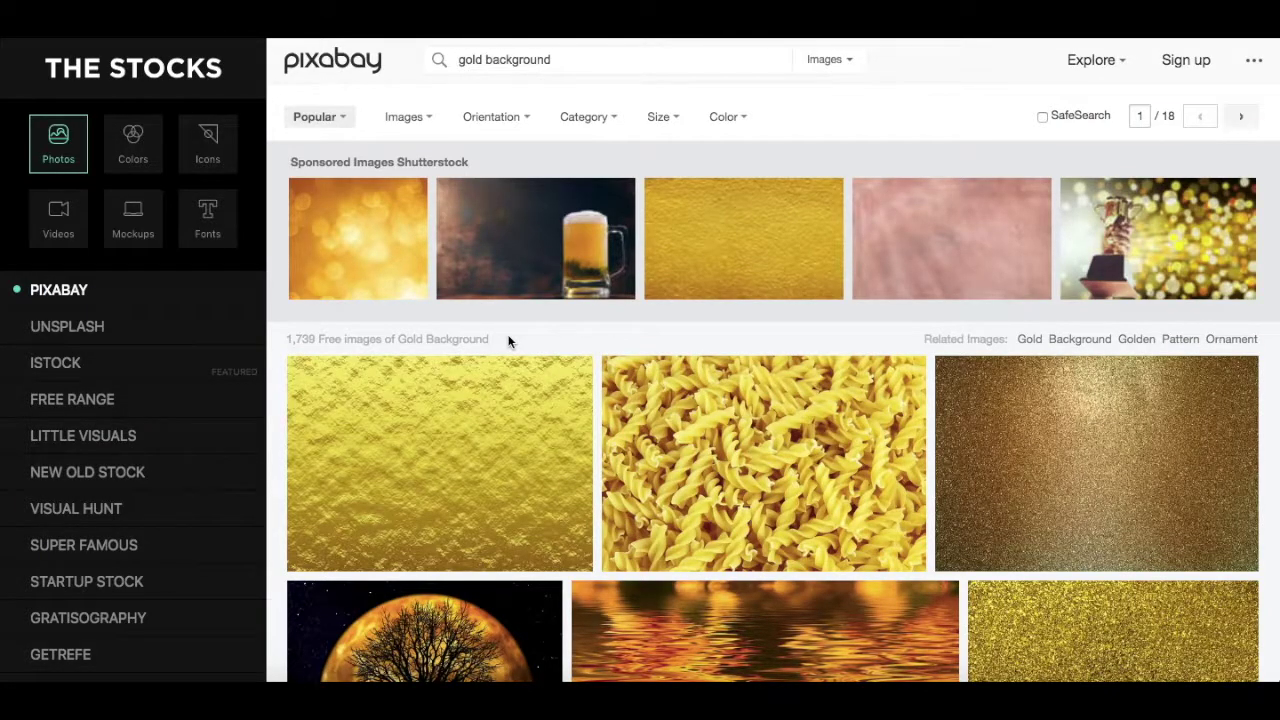
pyautogui.scroll(-3, 508, 341)
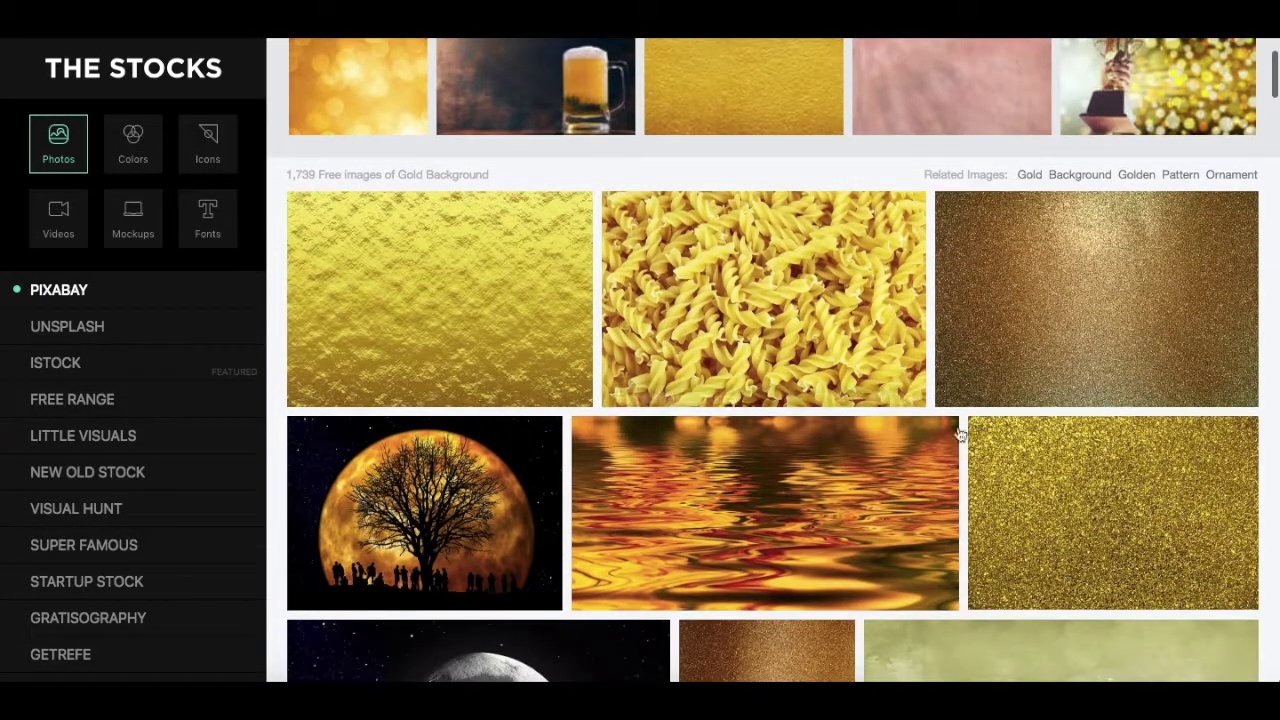
pyautogui.click(1028, 457)
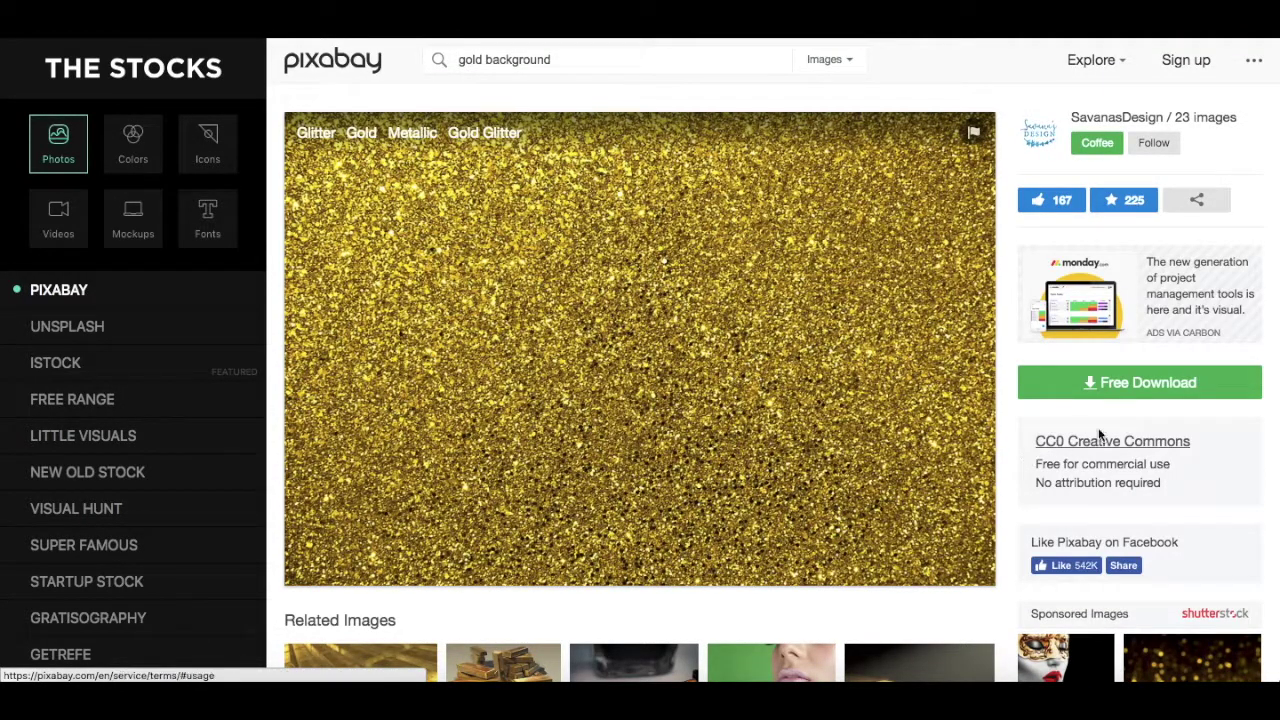
# Download the gold glitter photo at 1280×853 via Free Download.
pyautogui.click(1160, 385)
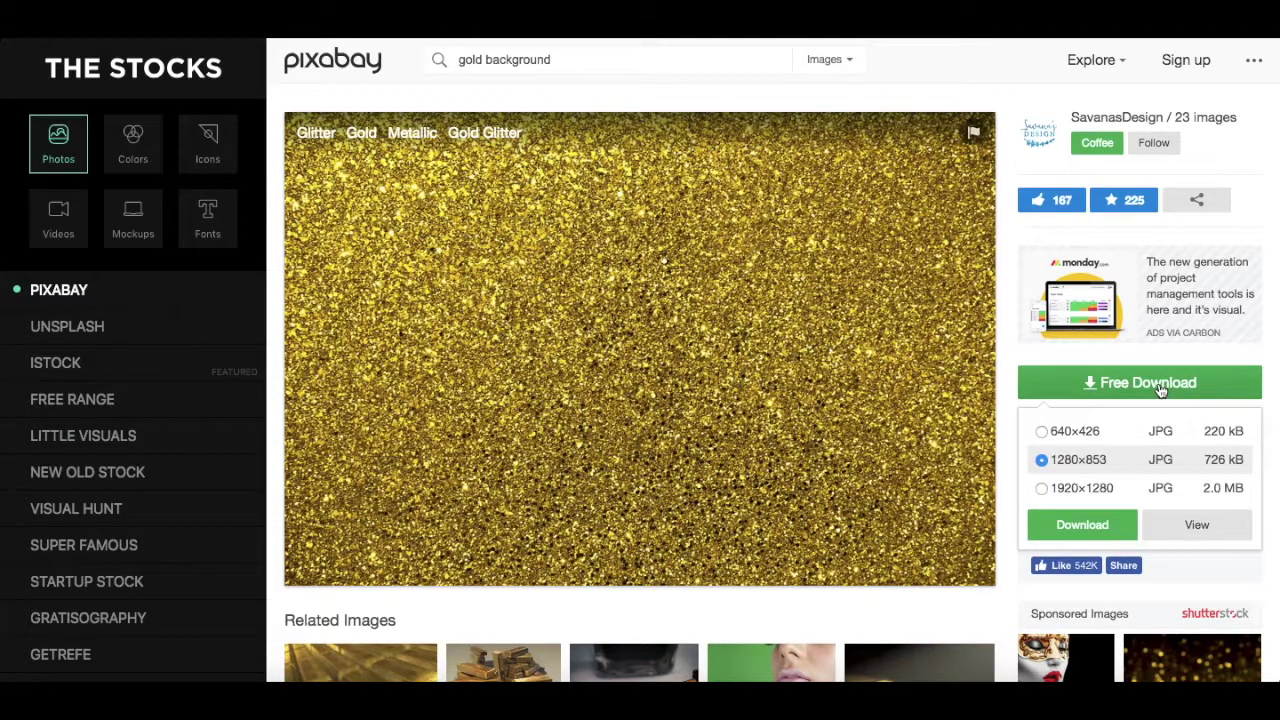
pyautogui.click(1045, 533)
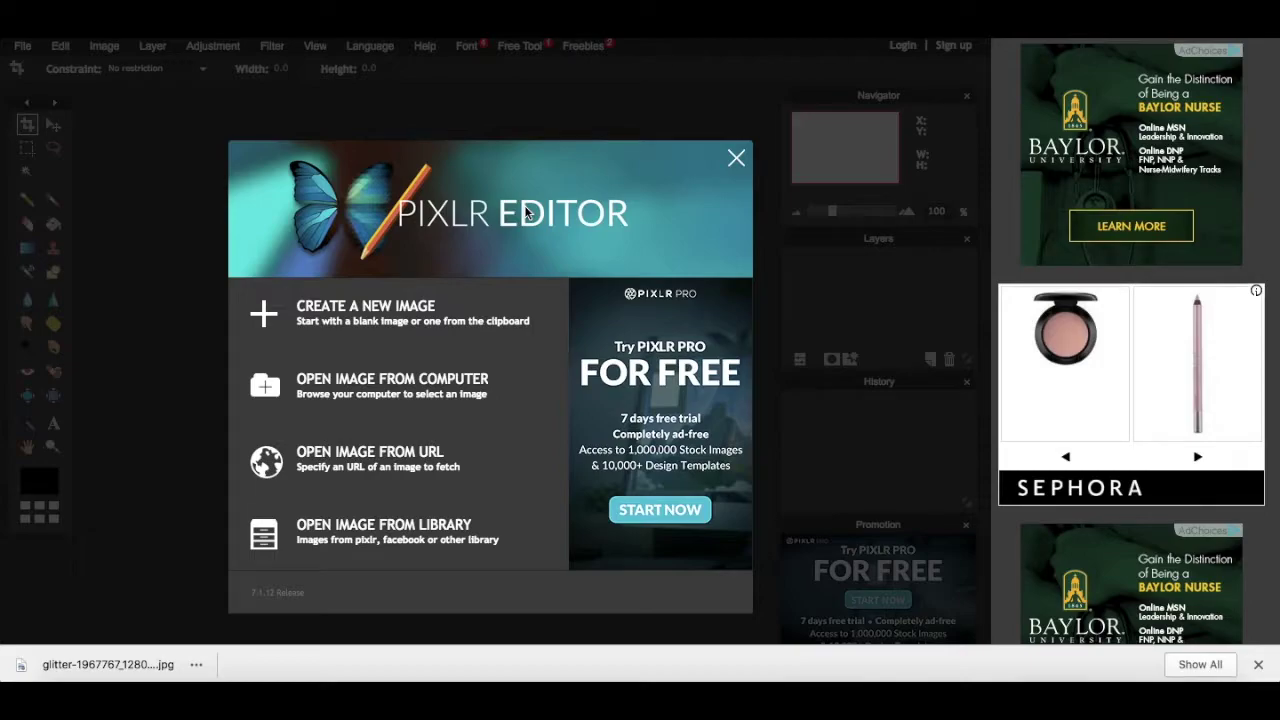
# Create a new blank white 800×600 image from the welcome dialog.
pyautogui.click(375, 322)
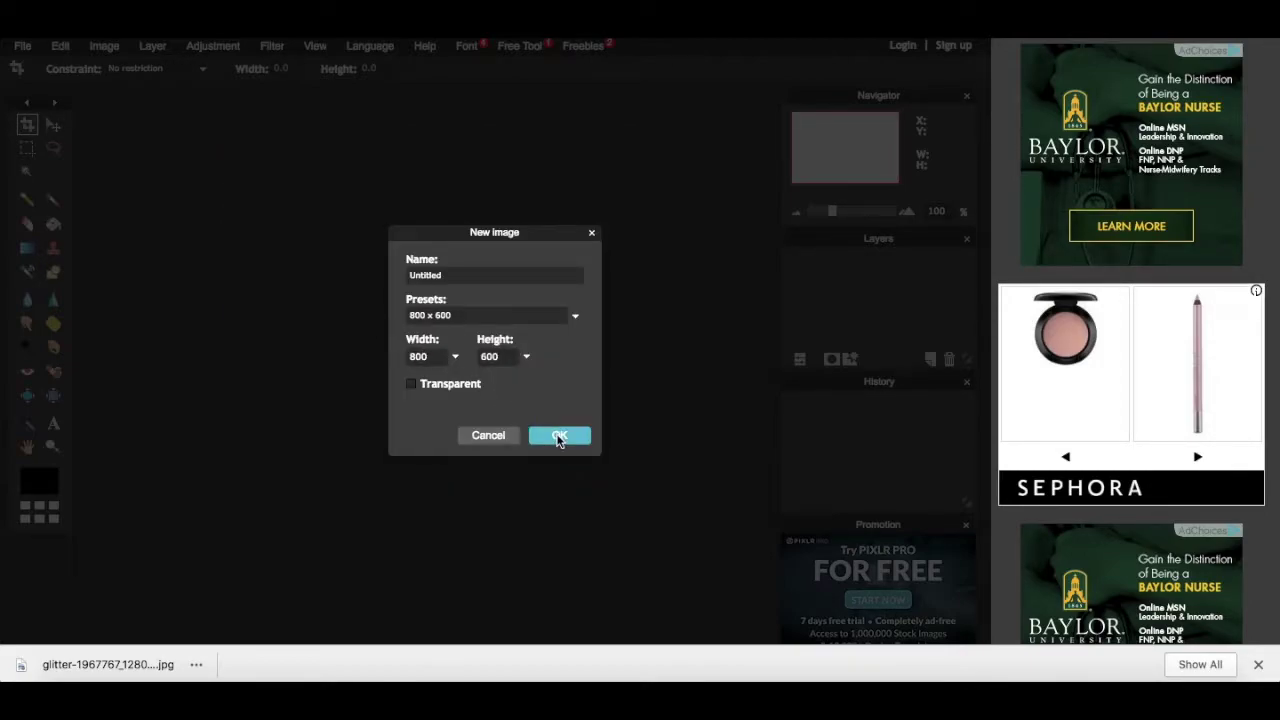
pyautogui.click(559, 437)
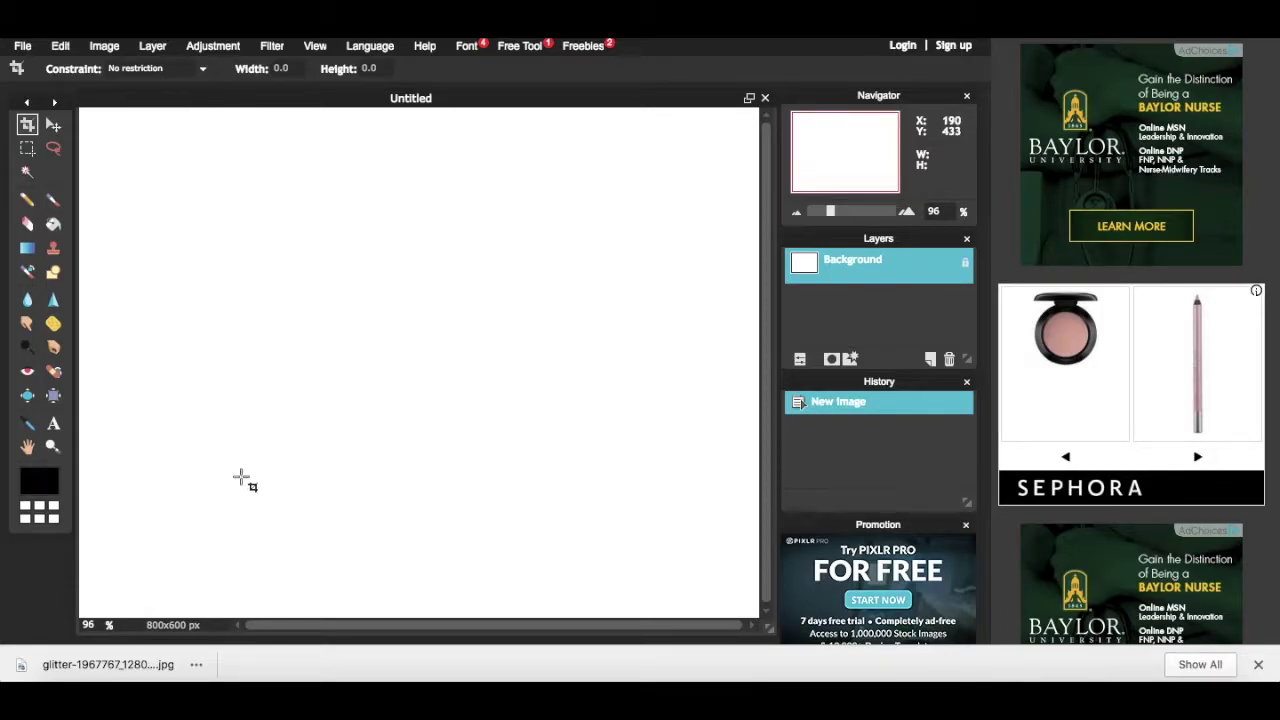
pyautogui.click(54, 426)
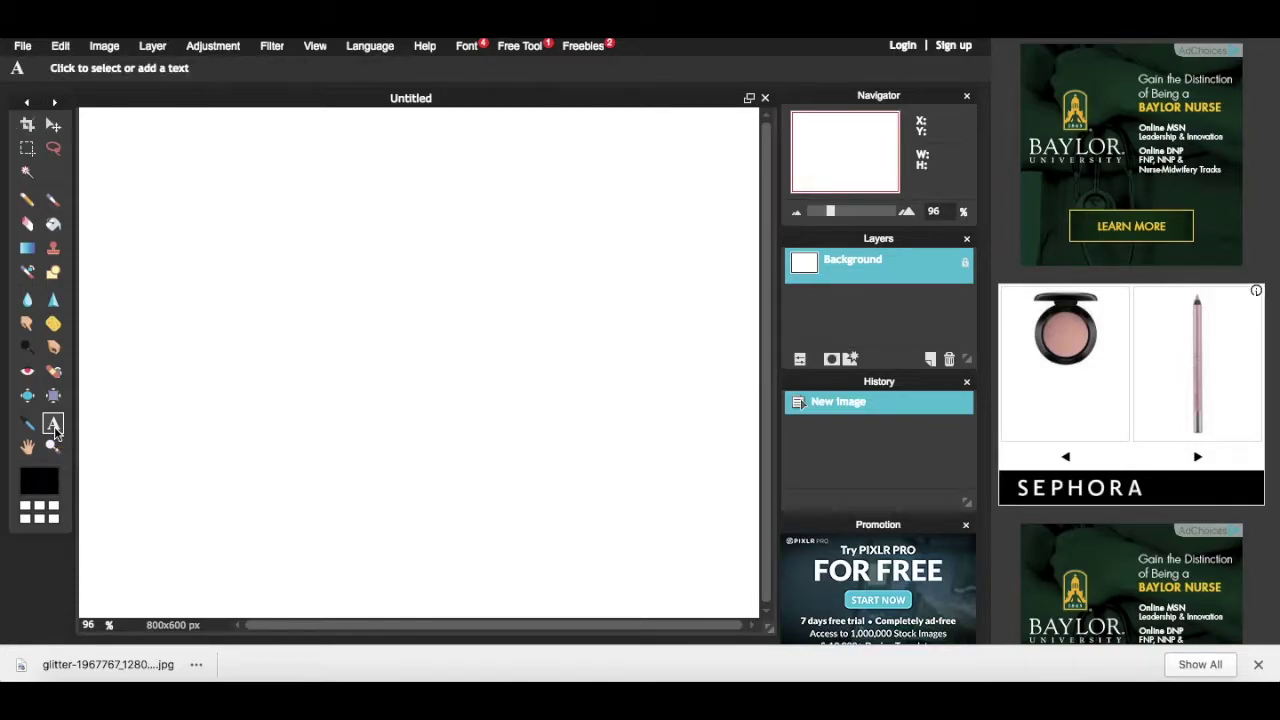
# Place a text box on the canvas and enter 'make my text gold'.
pyautogui.click(171, 415)
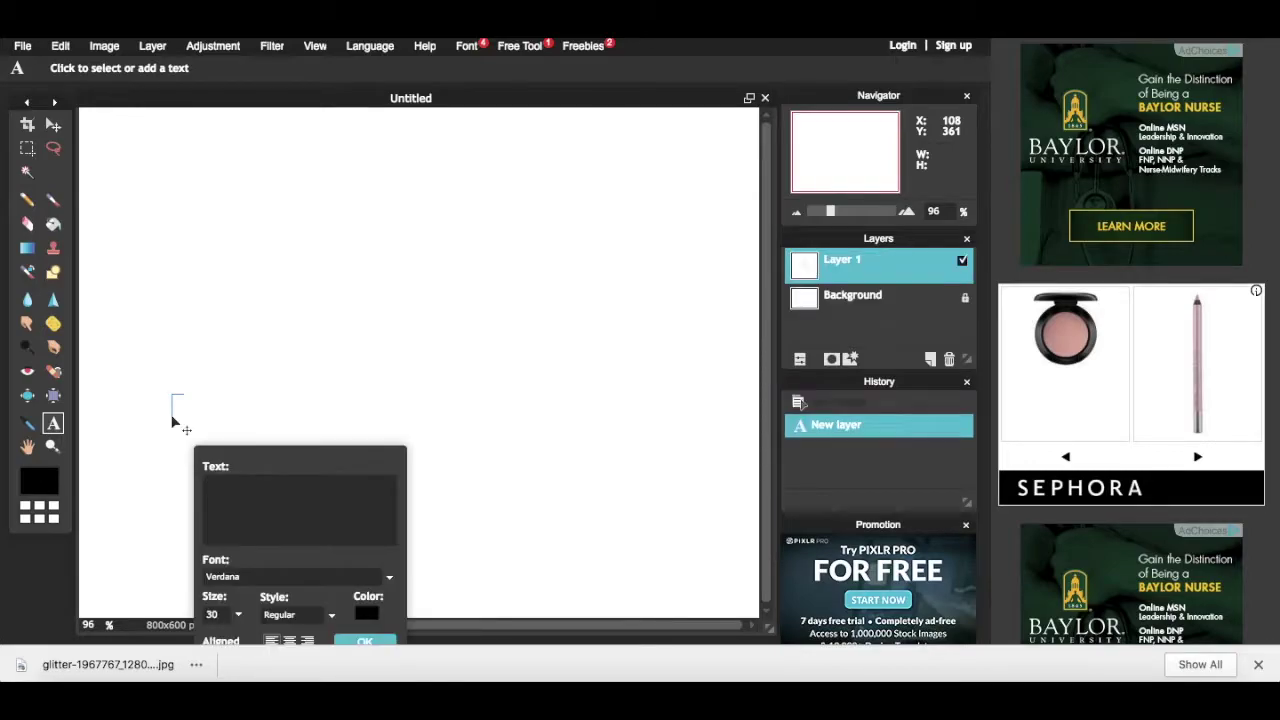
pyautogui.click(250, 525)
pyautogui.write('make my te')
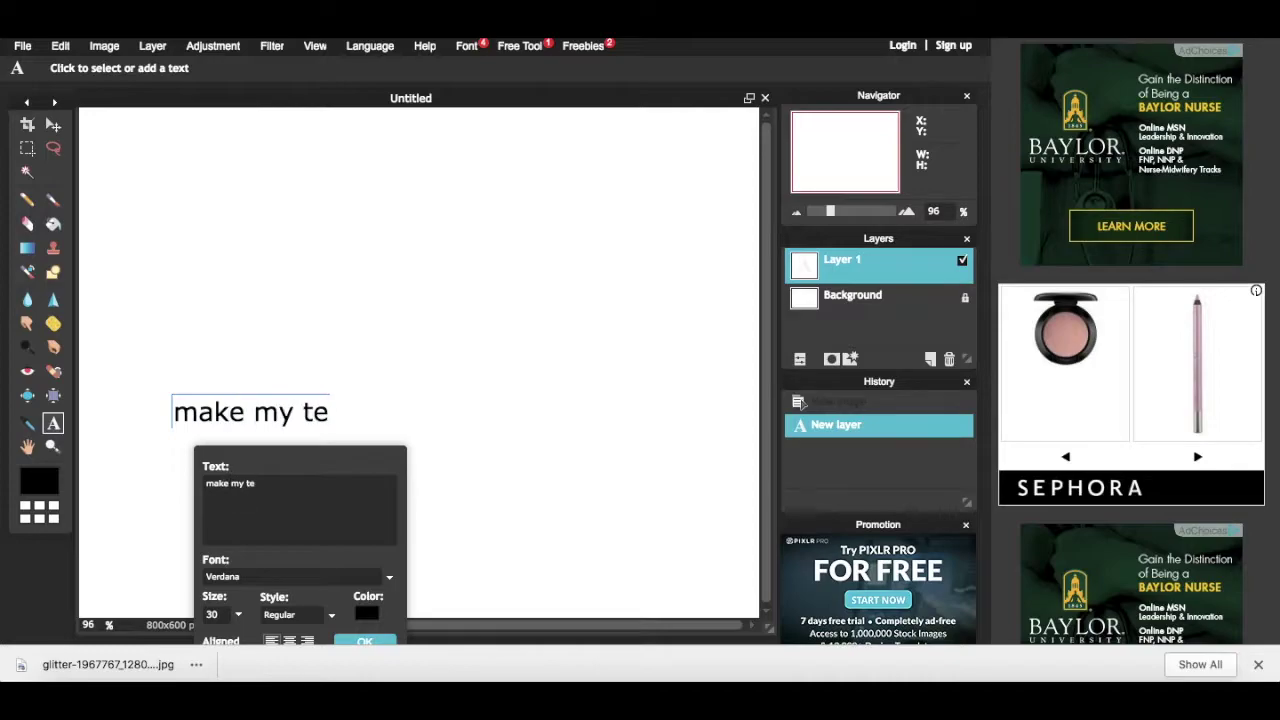
pyautogui.write('xt gold')
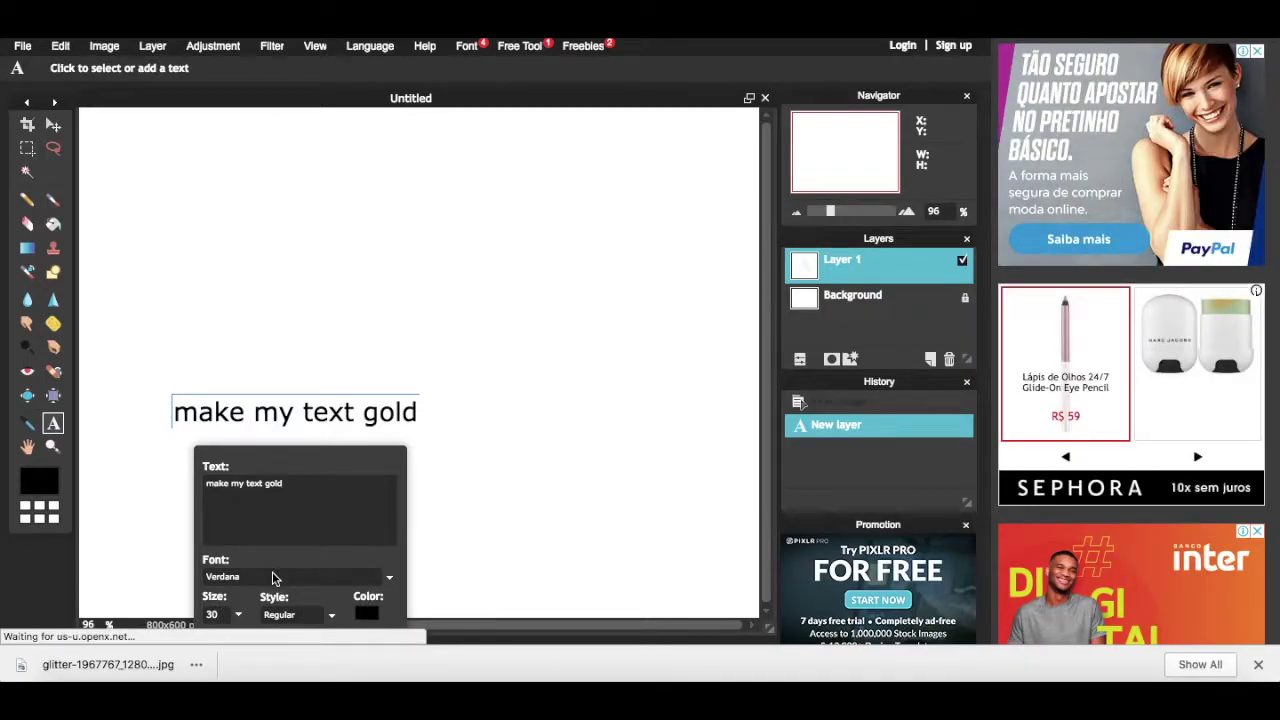
# Set the text font to Arial Black at size 75.
pyautogui.click(274, 577)
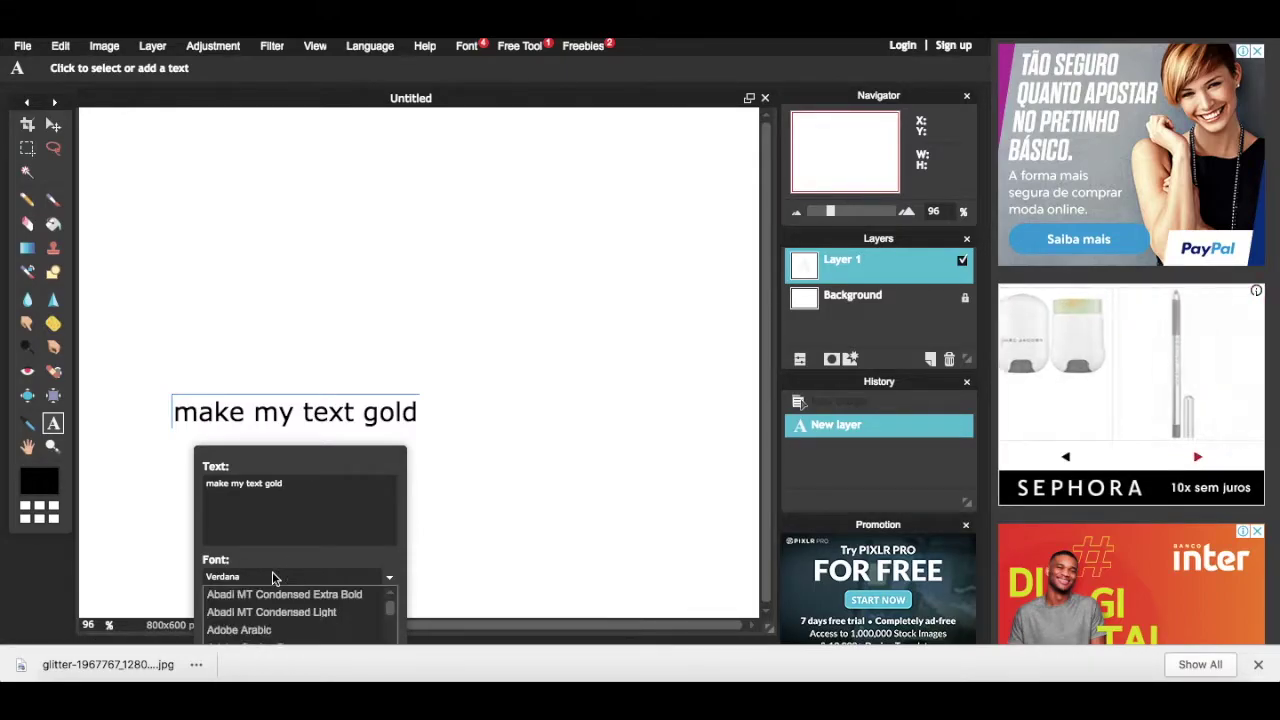
pyautogui.write('Arial Black')
pyautogui.press('Return')
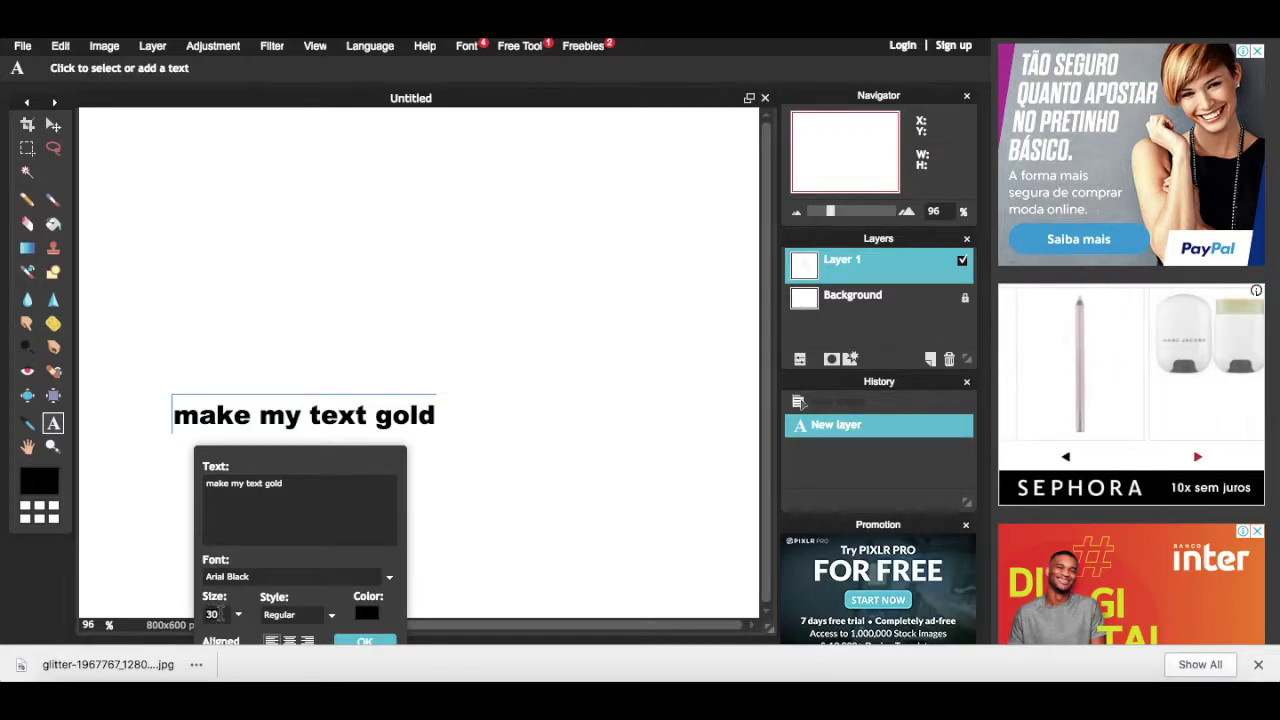
pyautogui.doubleClick(212, 614)
pyautogui.write('75')
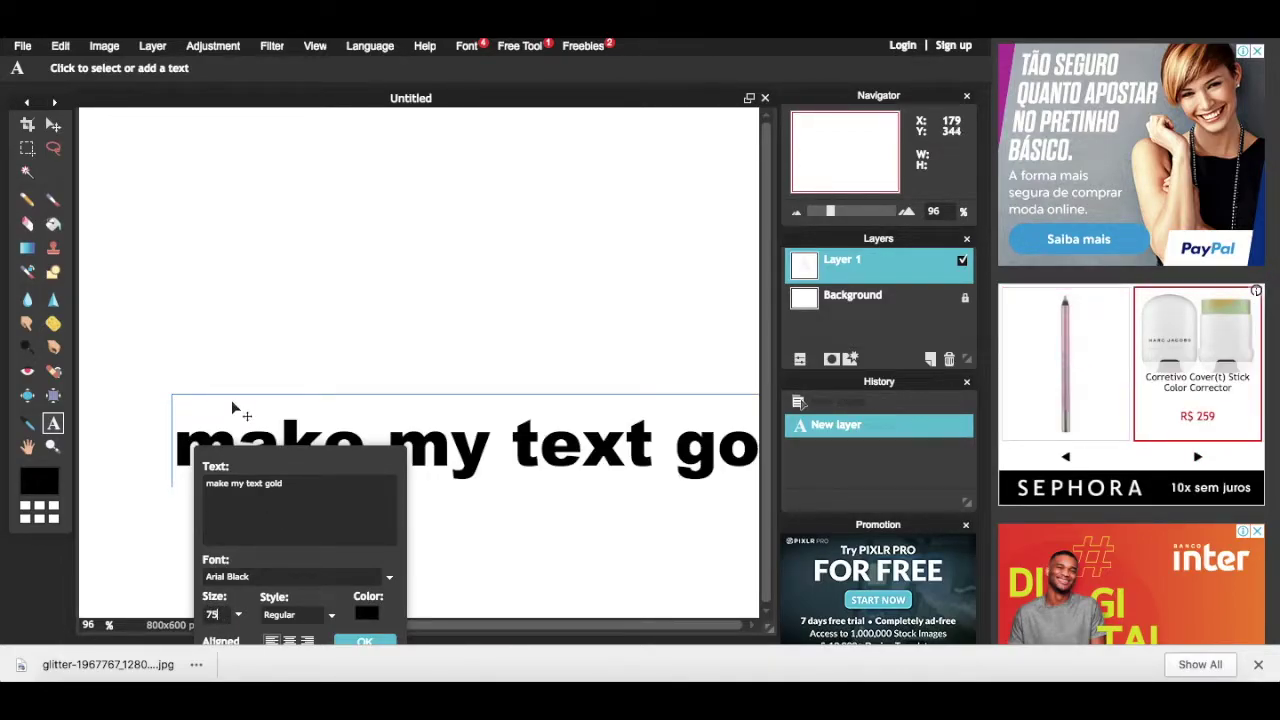
# Drag the text across the canvas middle and commit it with OK.
pyautogui.moveTo(240, 414)
pyautogui.mouseDown()
pyautogui.moveTo(136, 291)
pyautogui.moveTo(146, 318)
pyautogui.mouseUp()
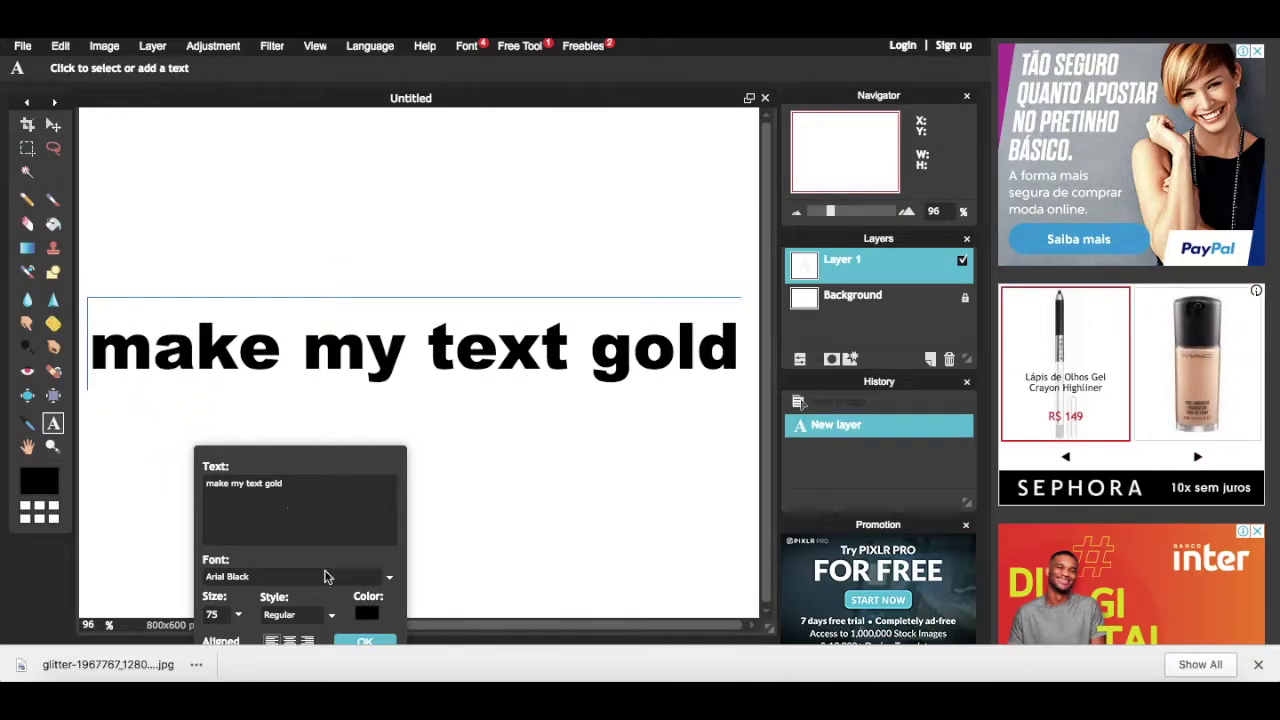
pyautogui.click(363, 642)
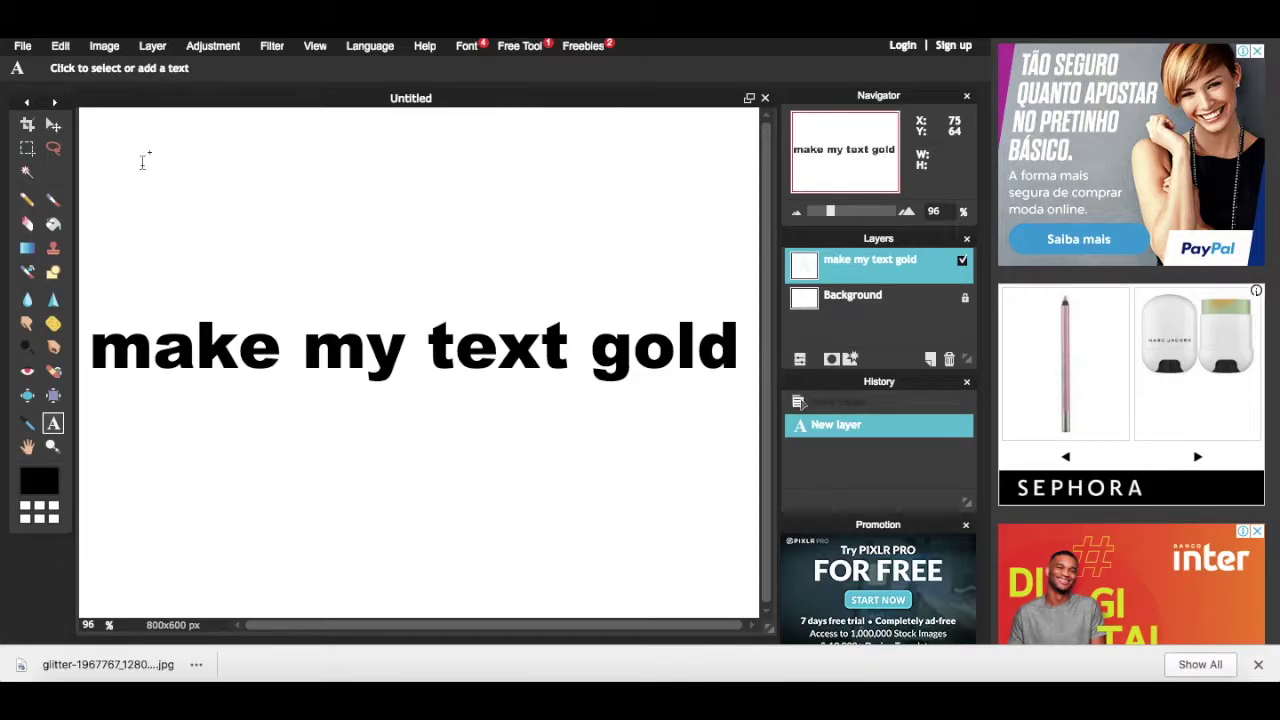
pyautogui.click(150, 47)
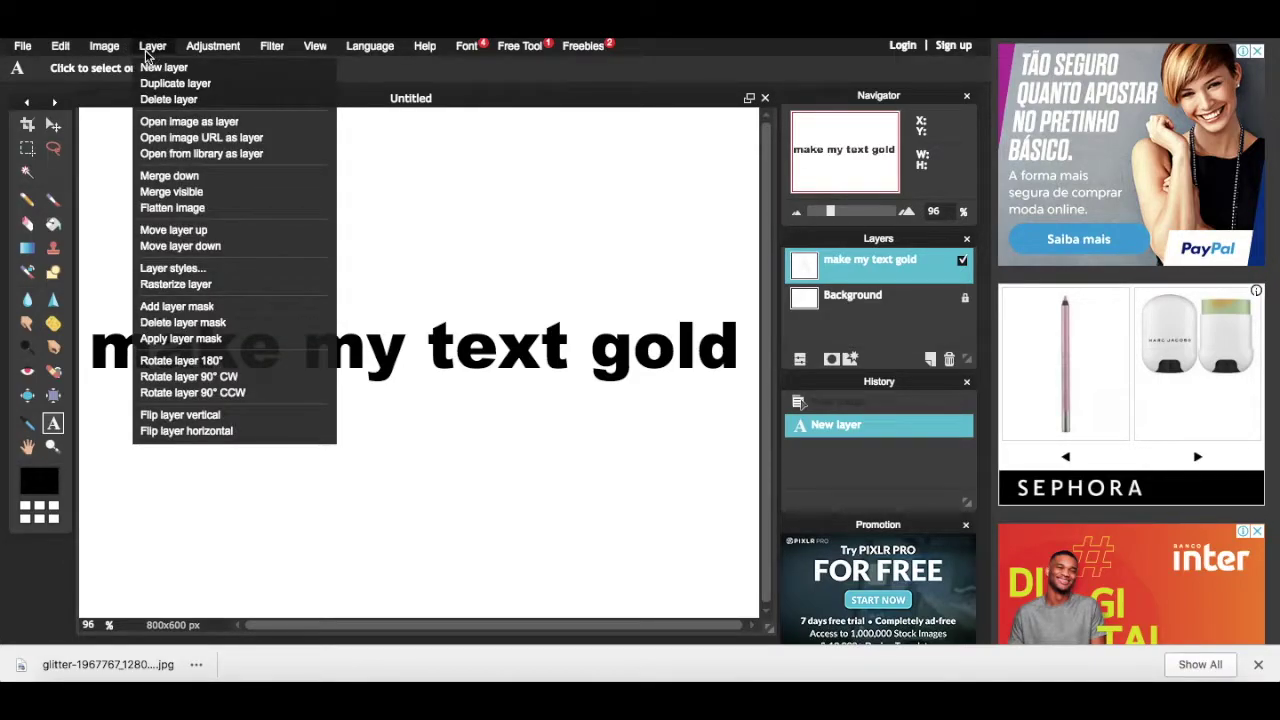
# Rasterize the 'make my text gold' text layer from the Layer menu.
pyautogui.click(203, 286)
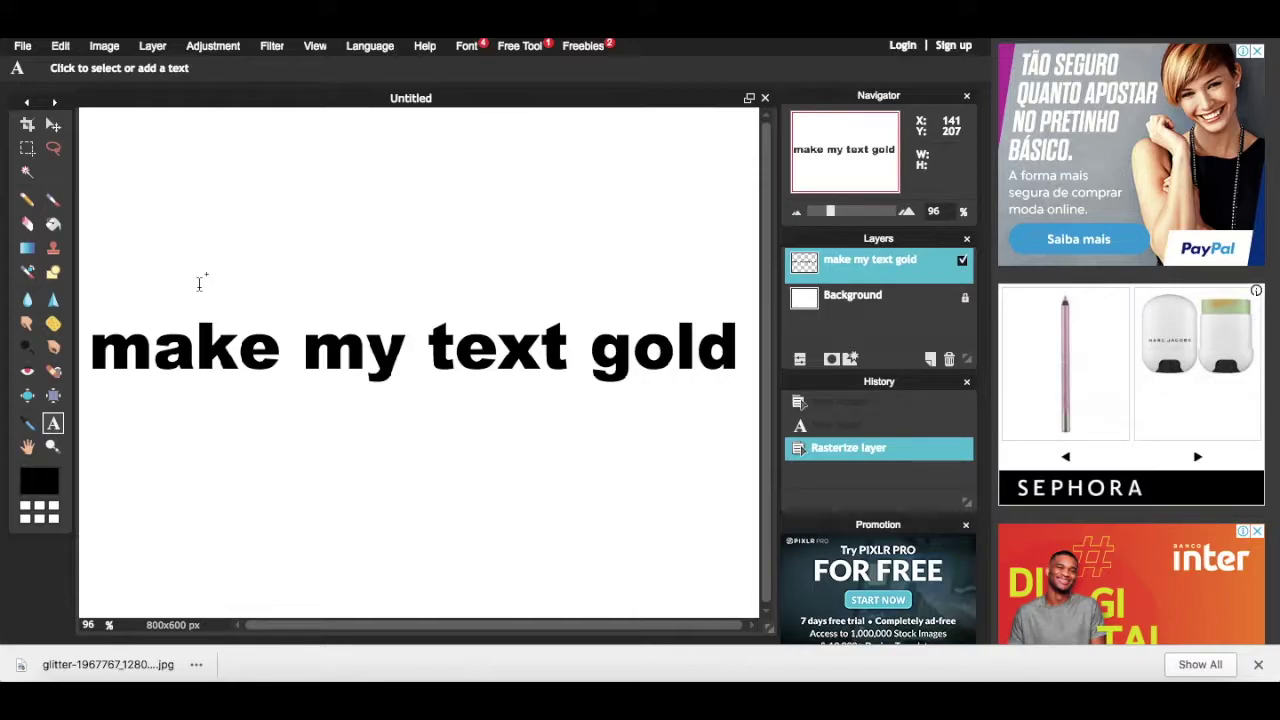
# Open glitter-1967767_1280 (2).jpg from Downloads as a new layer.
pyautogui.click(152, 46)
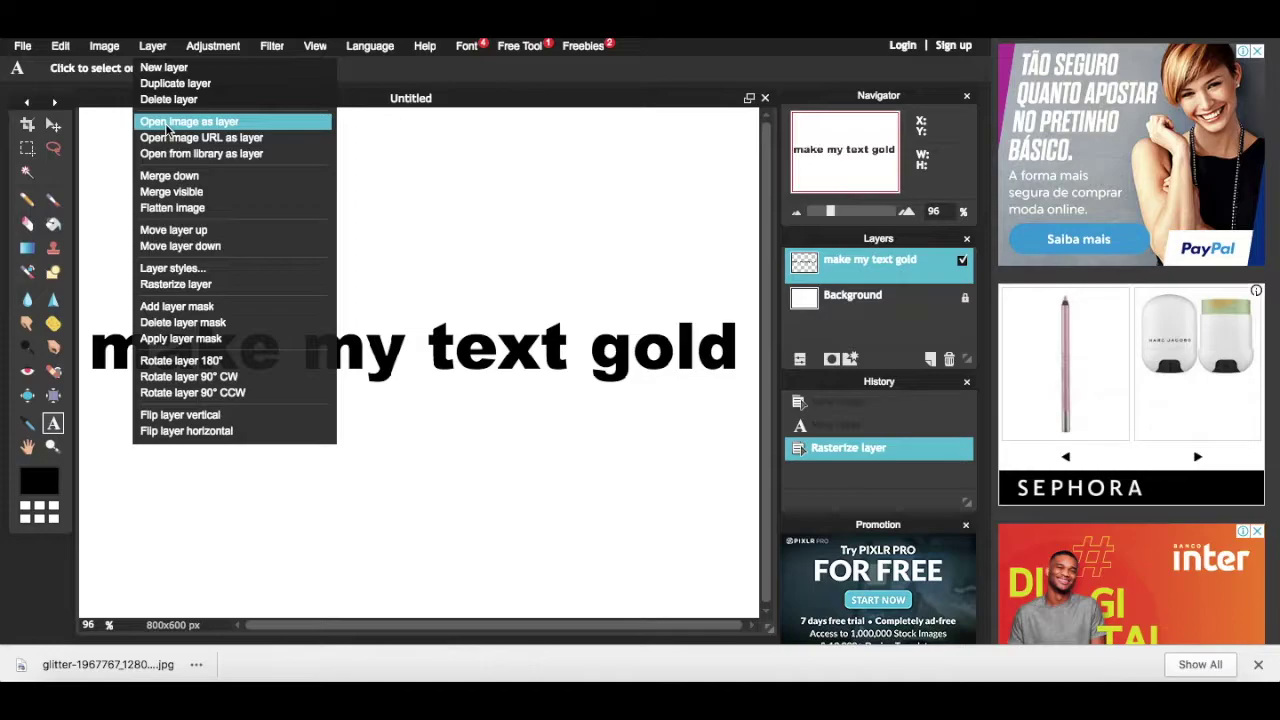
pyautogui.click(168, 128)
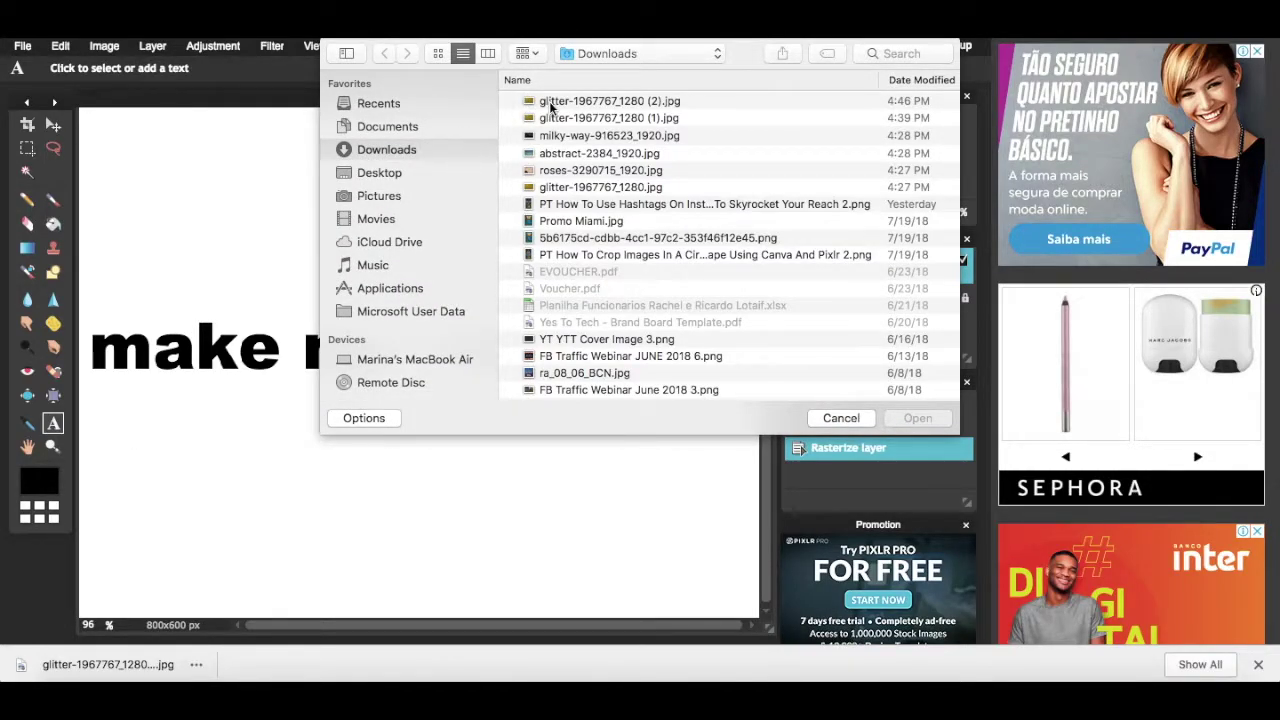
pyautogui.click(550, 105)
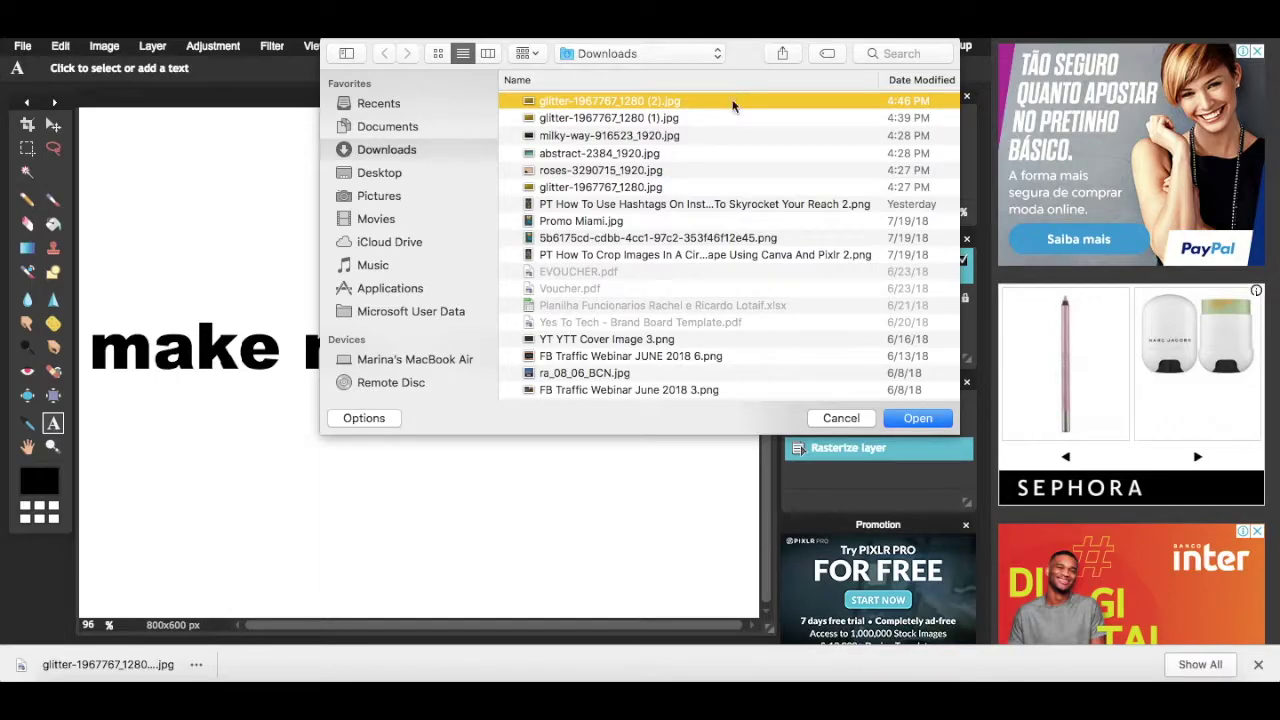
pyautogui.click(918, 418)
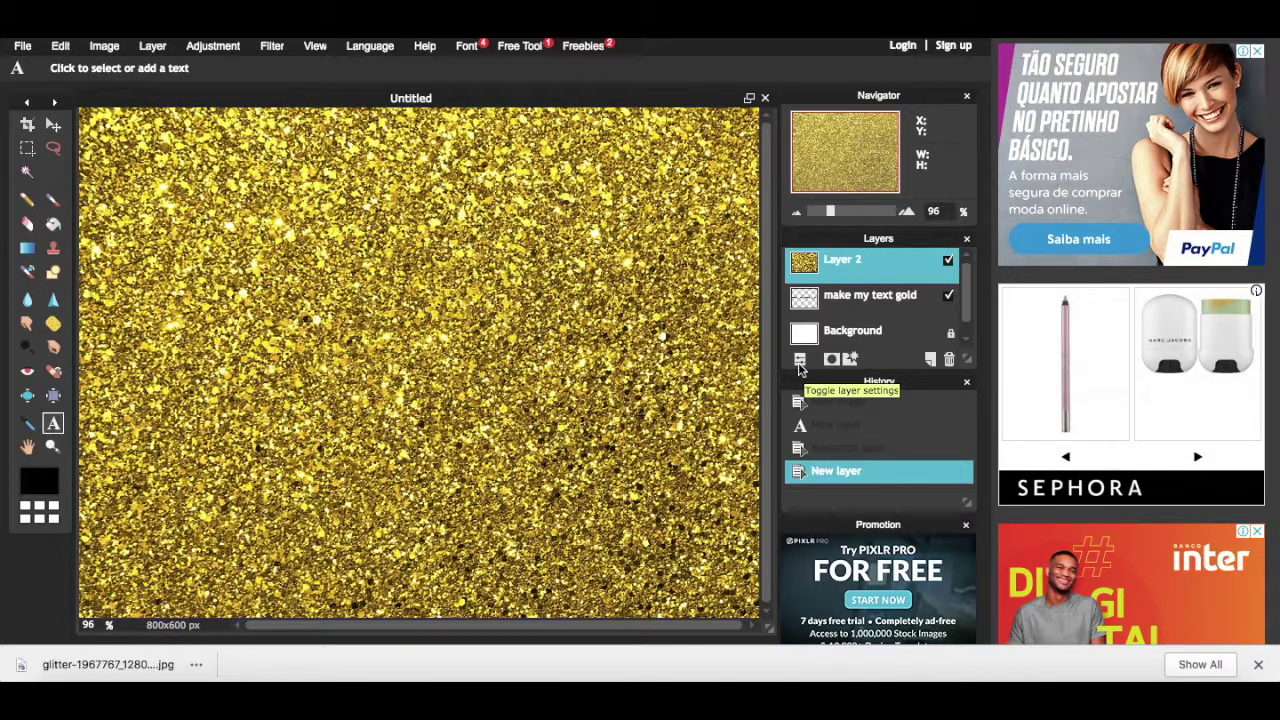
# Set the glitter layer (Layer 2) blend mode to Lighten.
pyautogui.click(800, 364)
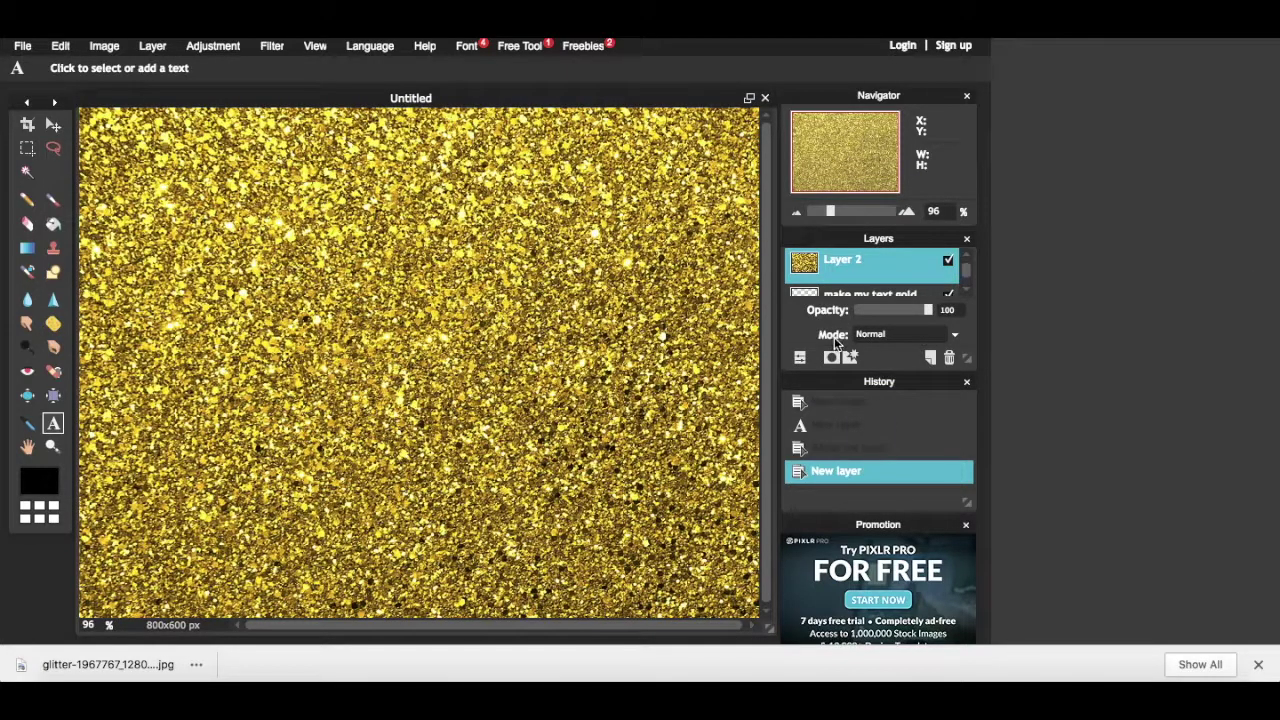
pyautogui.click(900, 336)
pyautogui.scroll(-1, 950, 480)
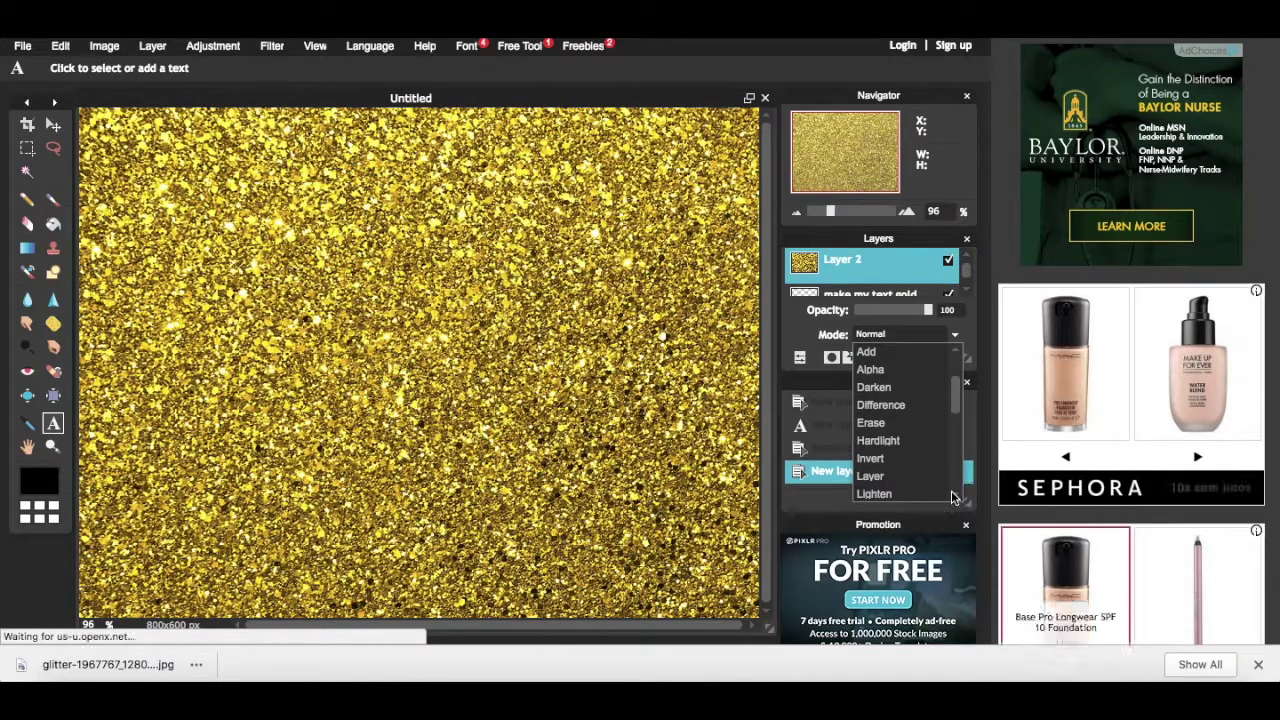
pyautogui.click(917, 494)
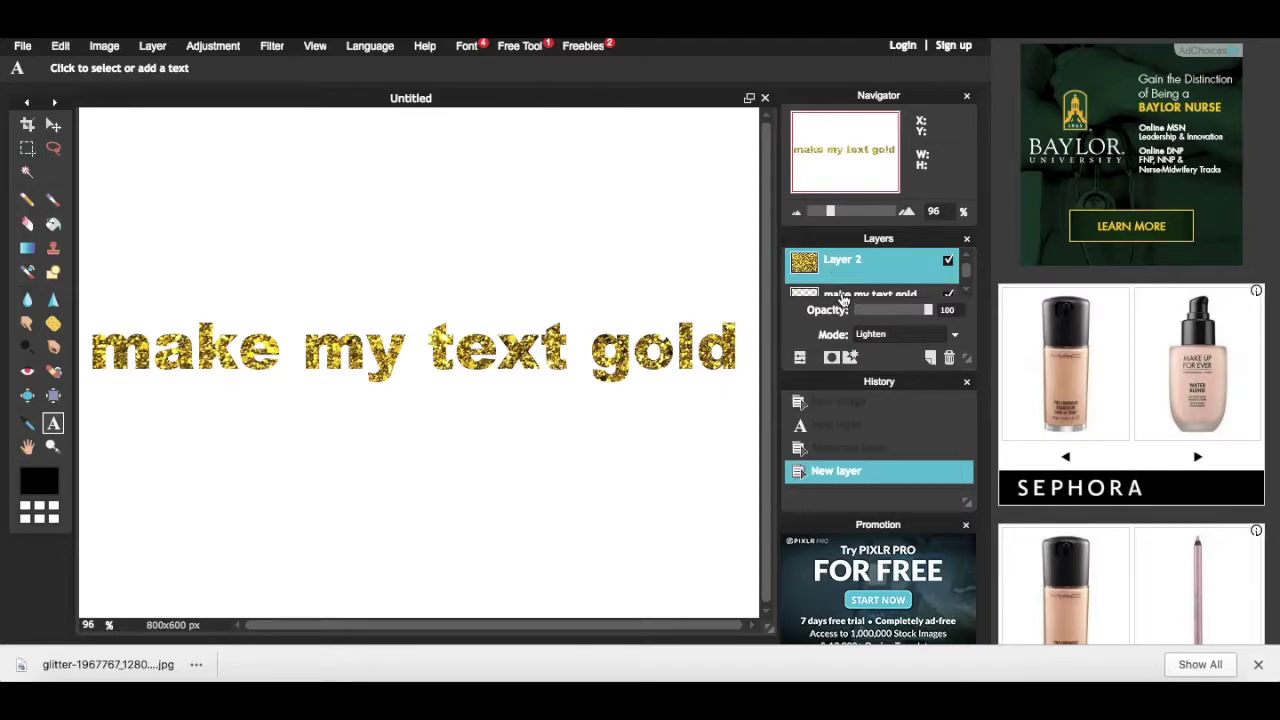
pyautogui.click(843, 296)
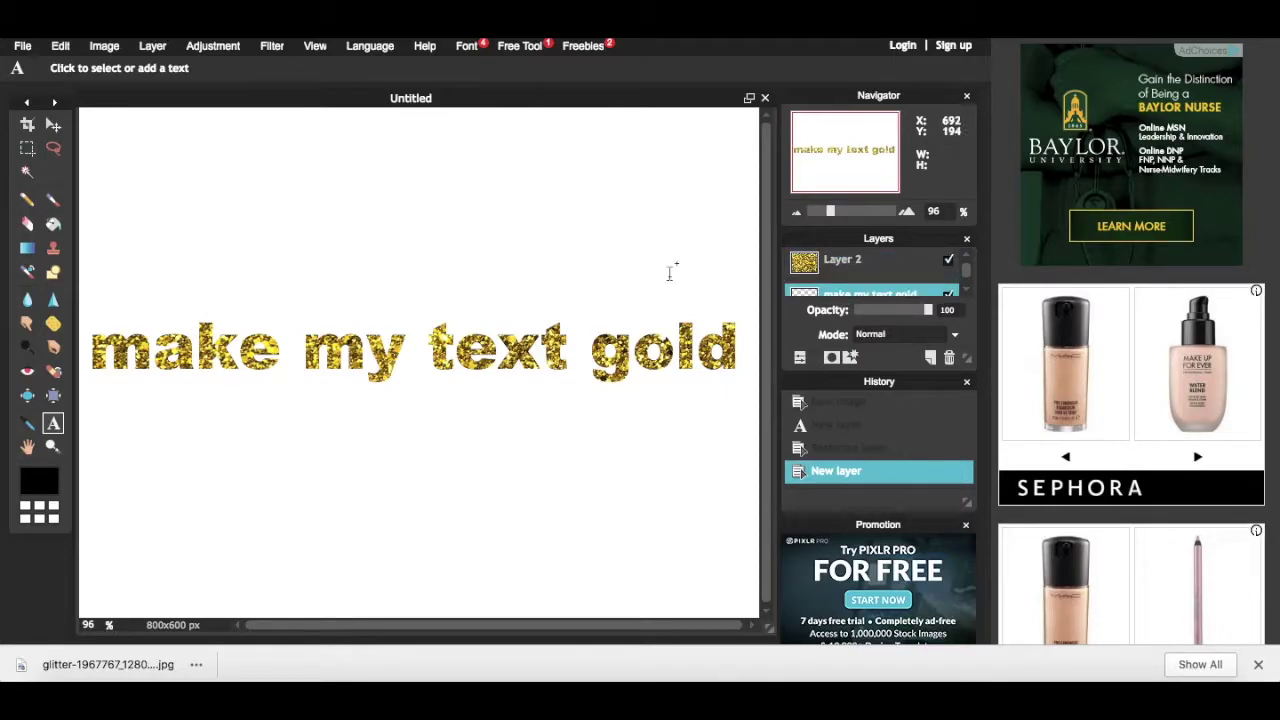
# Magic-wand select every letter of the text, then make Layer 2 active again.
pyautogui.click(27, 174)
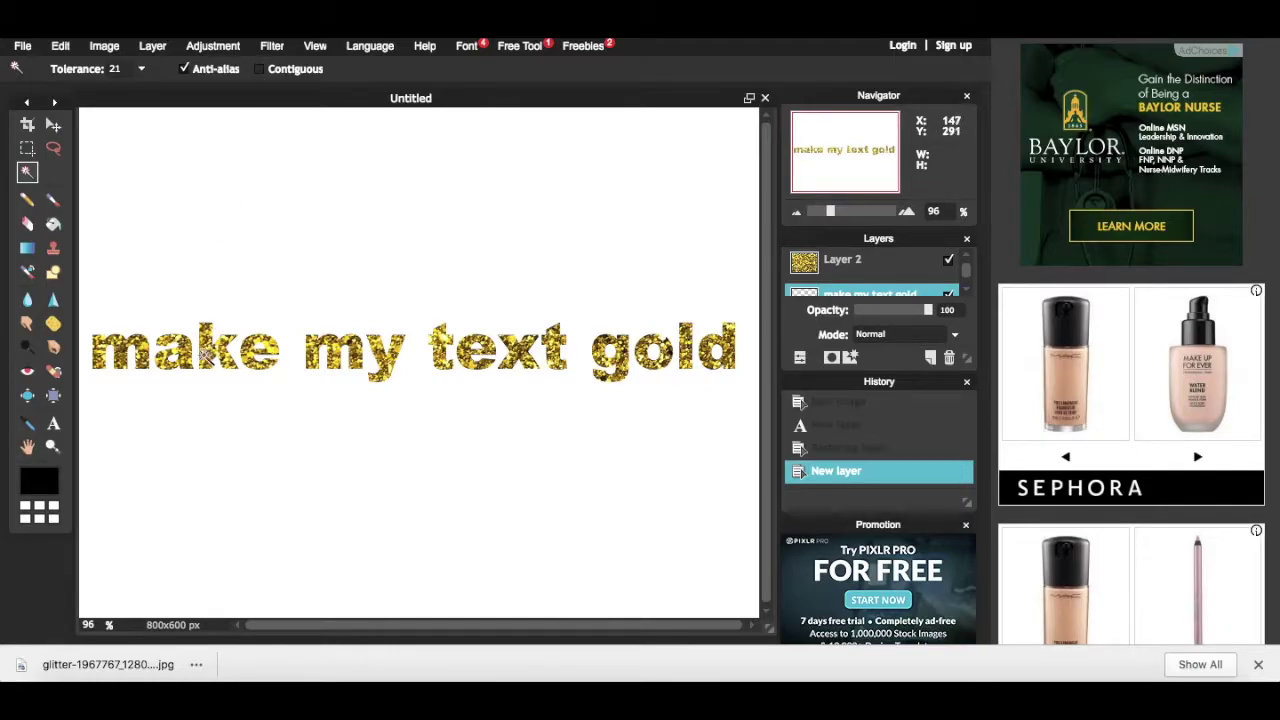
pyautogui.click(207, 356)
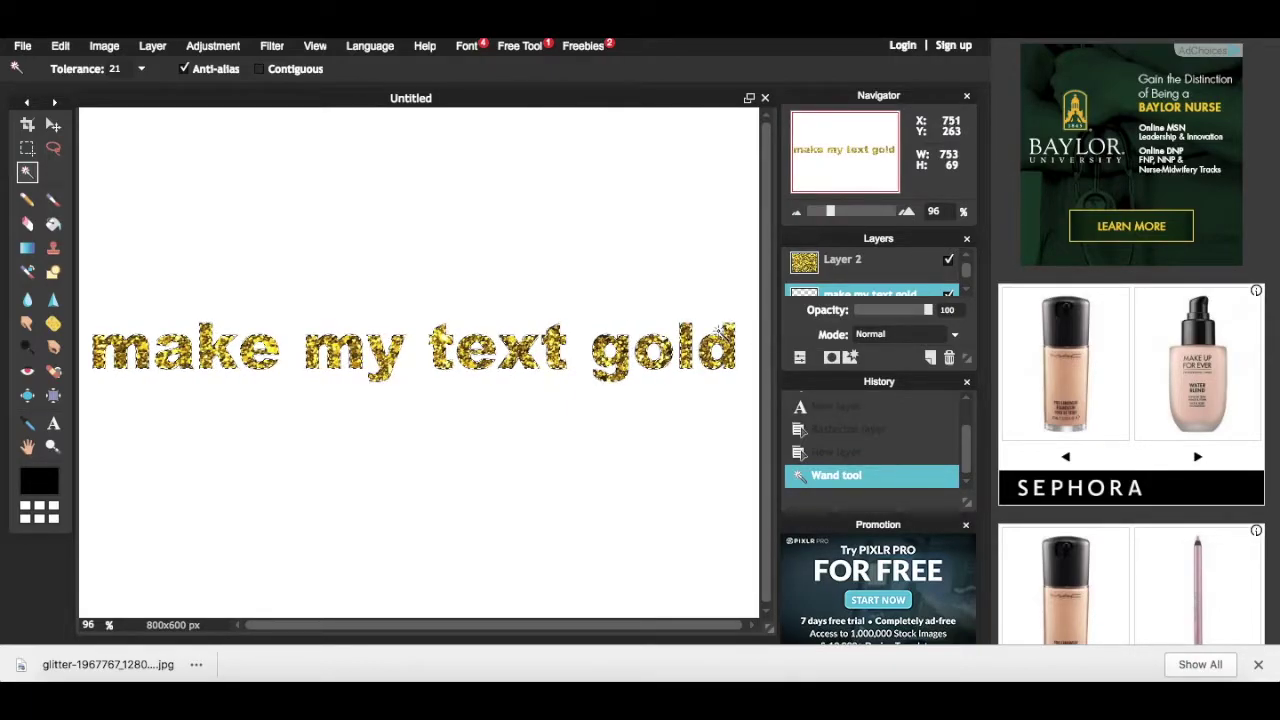
pyautogui.click(840, 265)
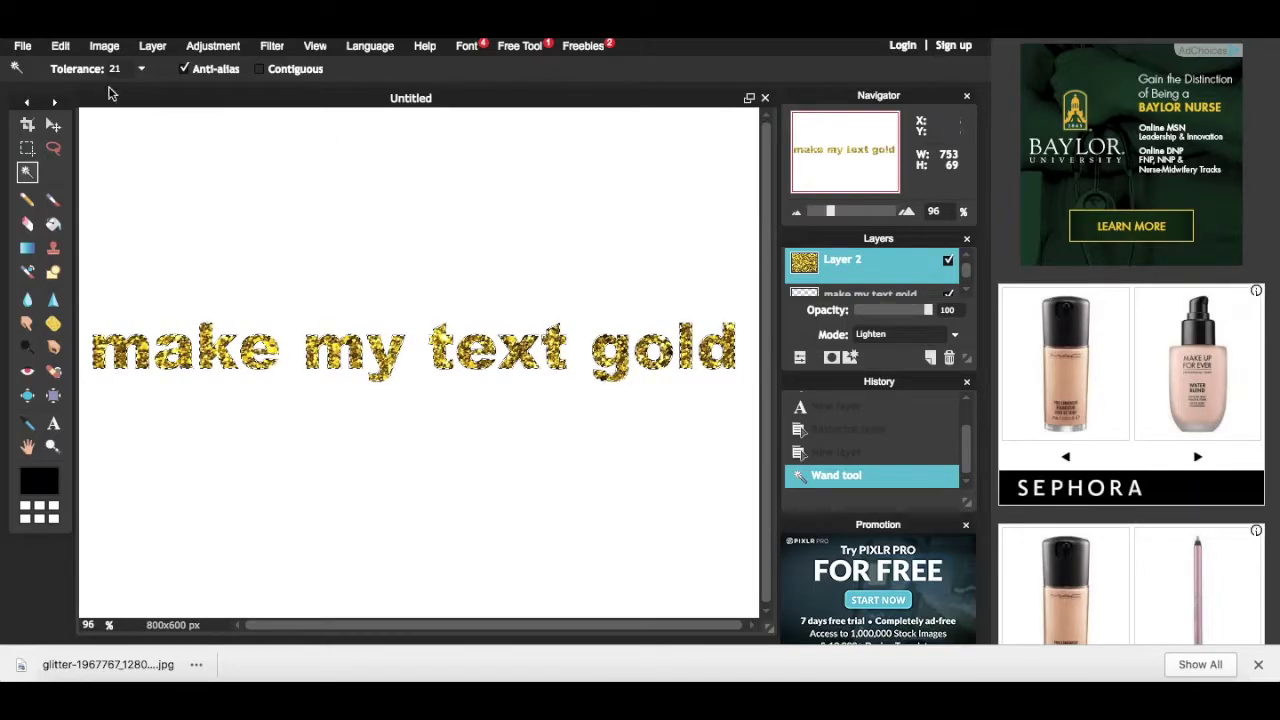
# Make a new transparent image from the clipboard holding the gold glitter text.
pyautogui.click(24, 47)
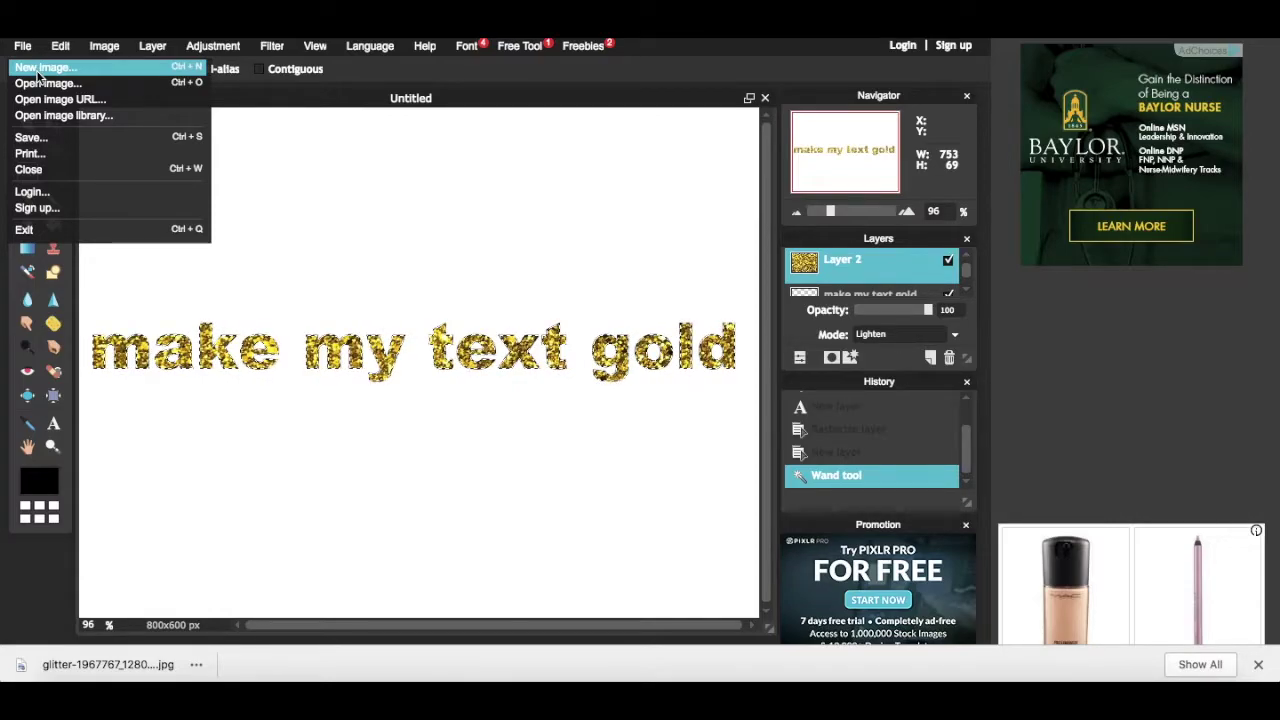
pyautogui.click(44, 68)
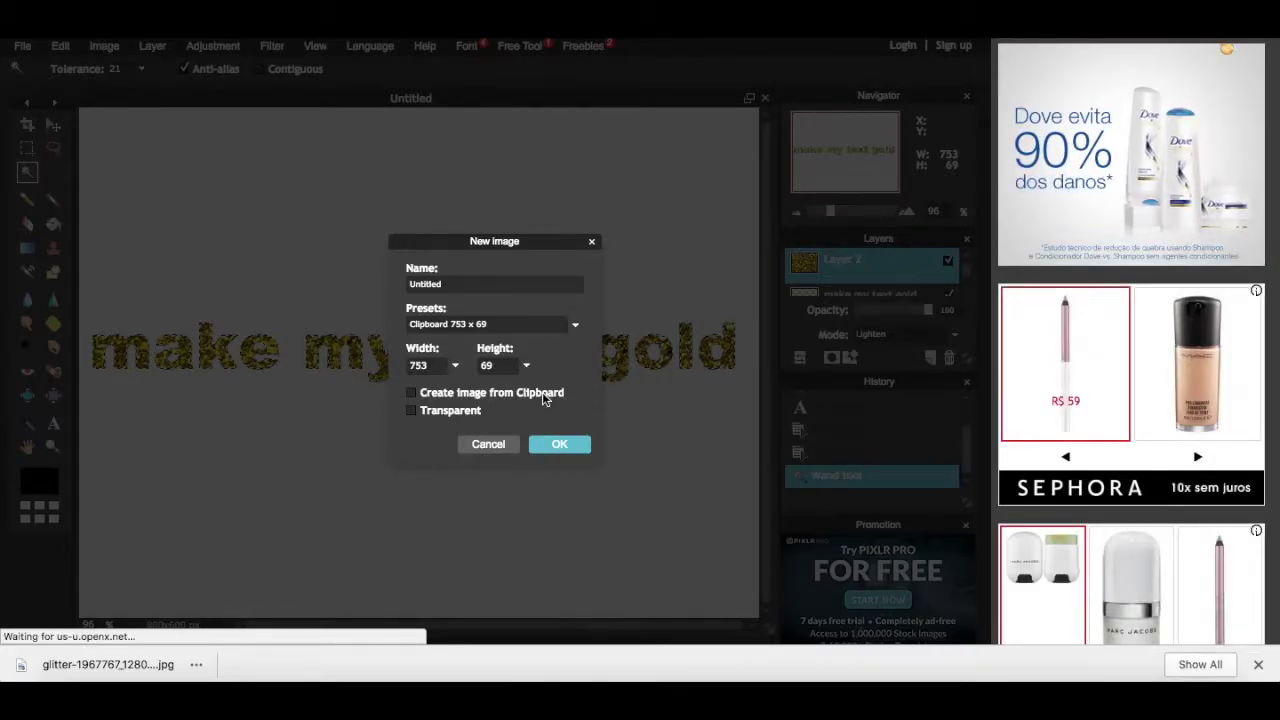
pyautogui.click(545, 398)
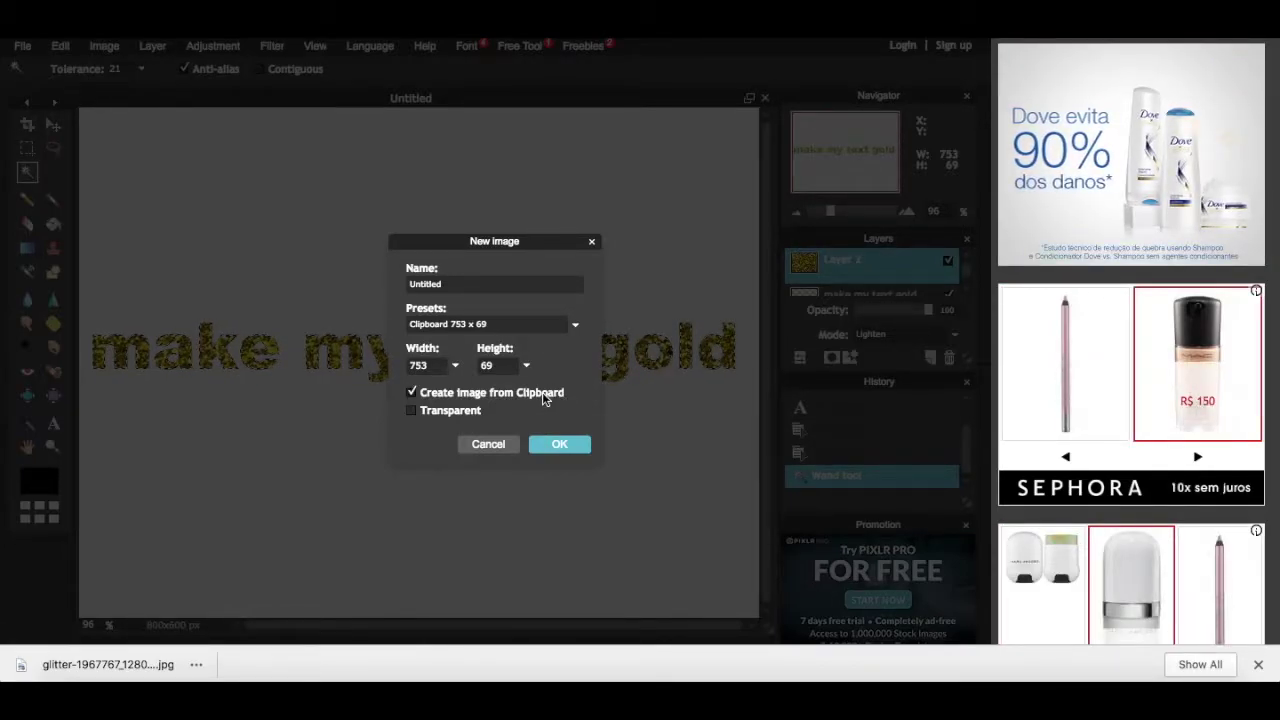
pyautogui.click(468, 411)
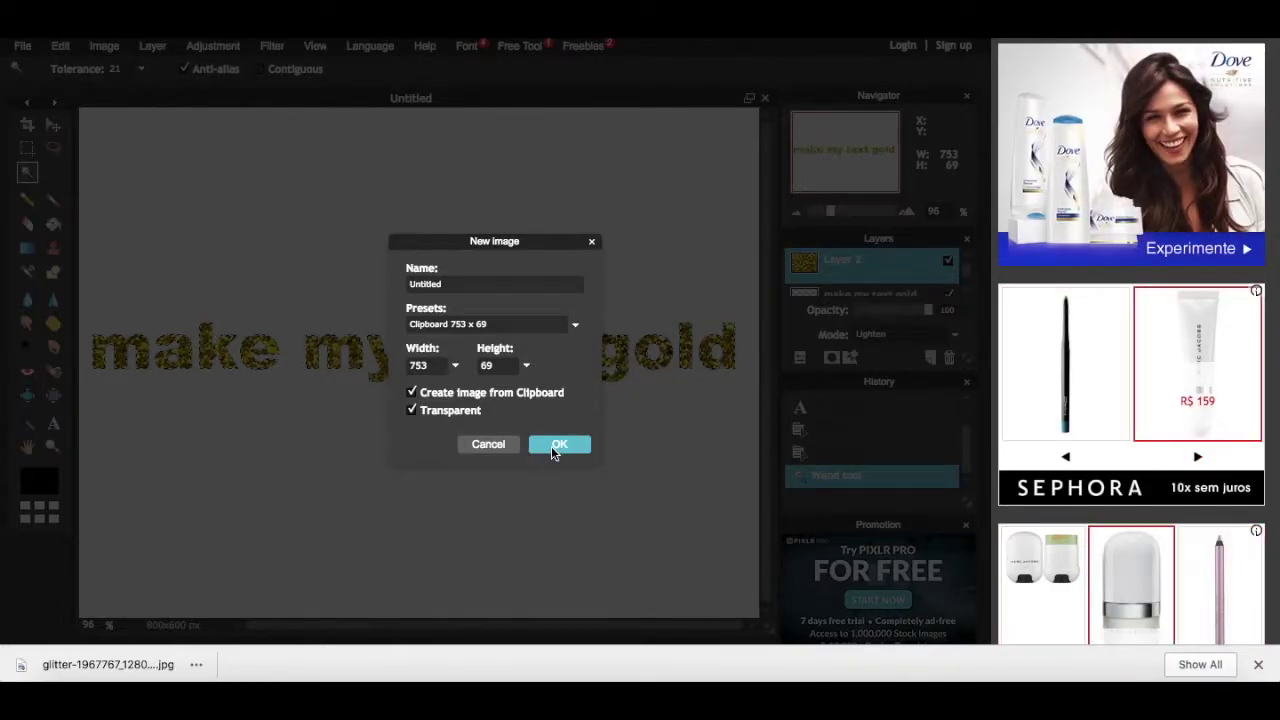
pyautogui.click(556, 449)
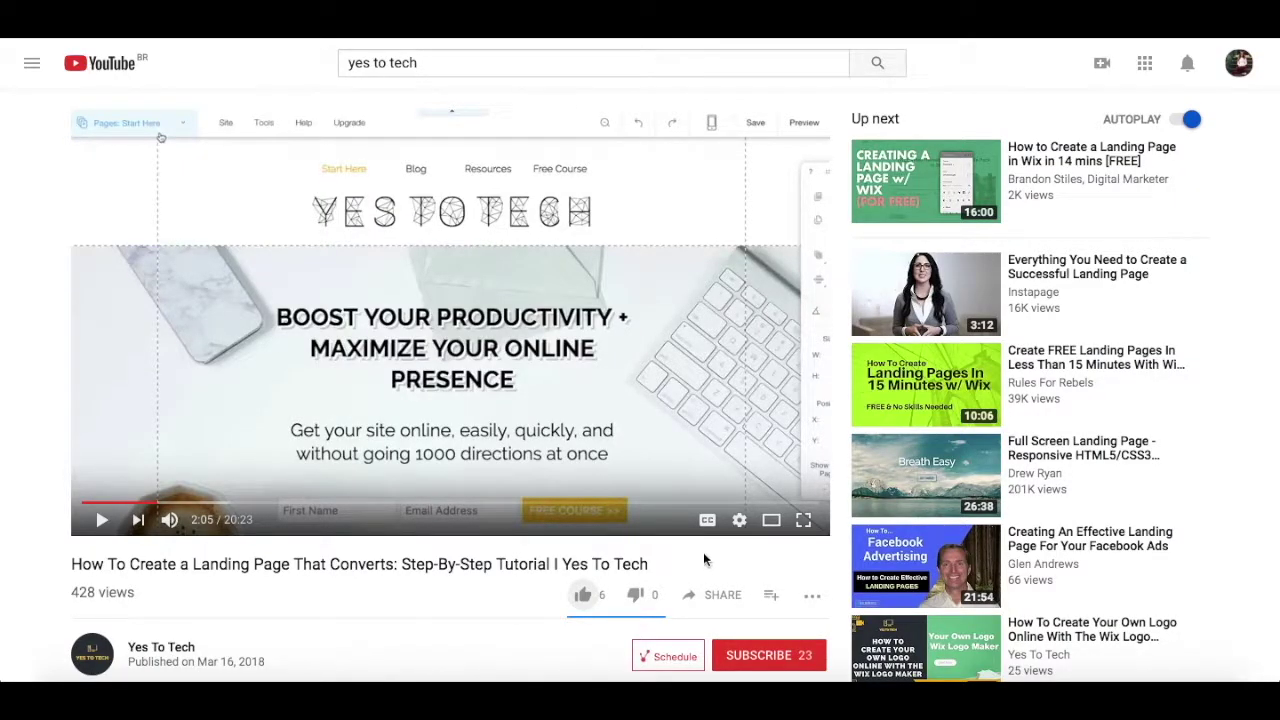
# Like the Yes To Tech tutorial video, open its share options, and subscribe to the channel.
pyautogui.click(585, 596)
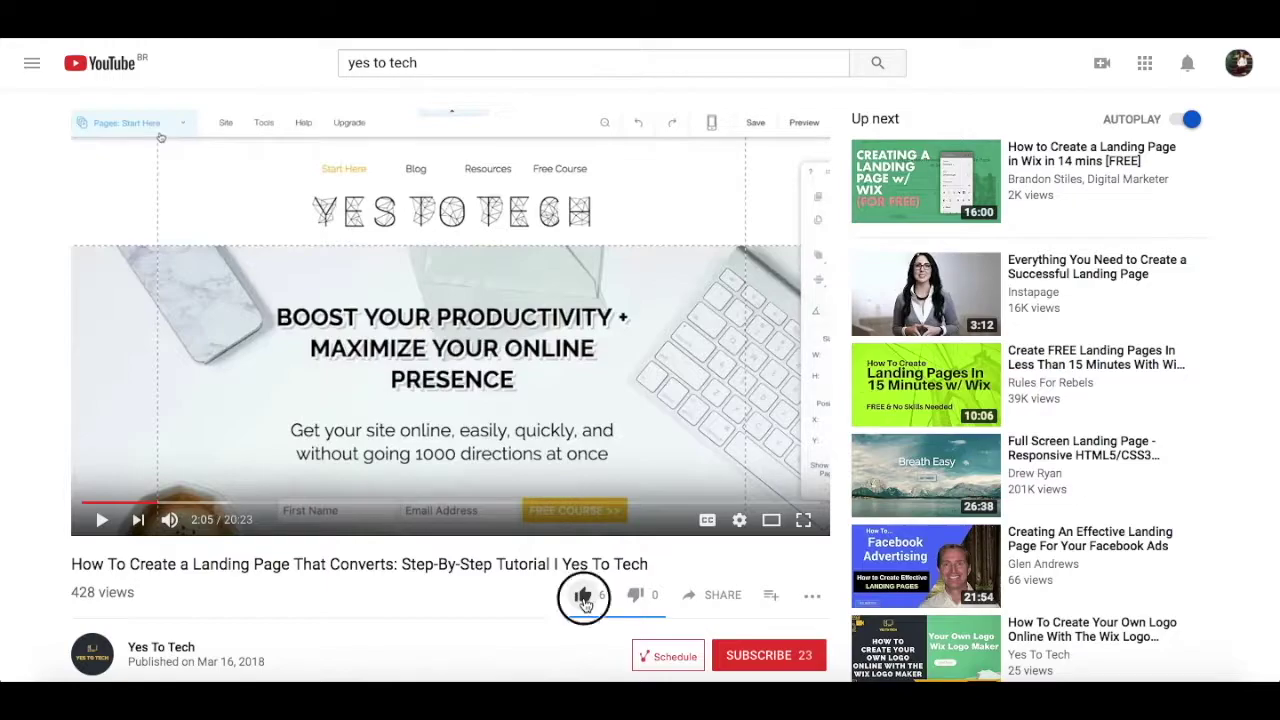
pyautogui.click(720, 597)
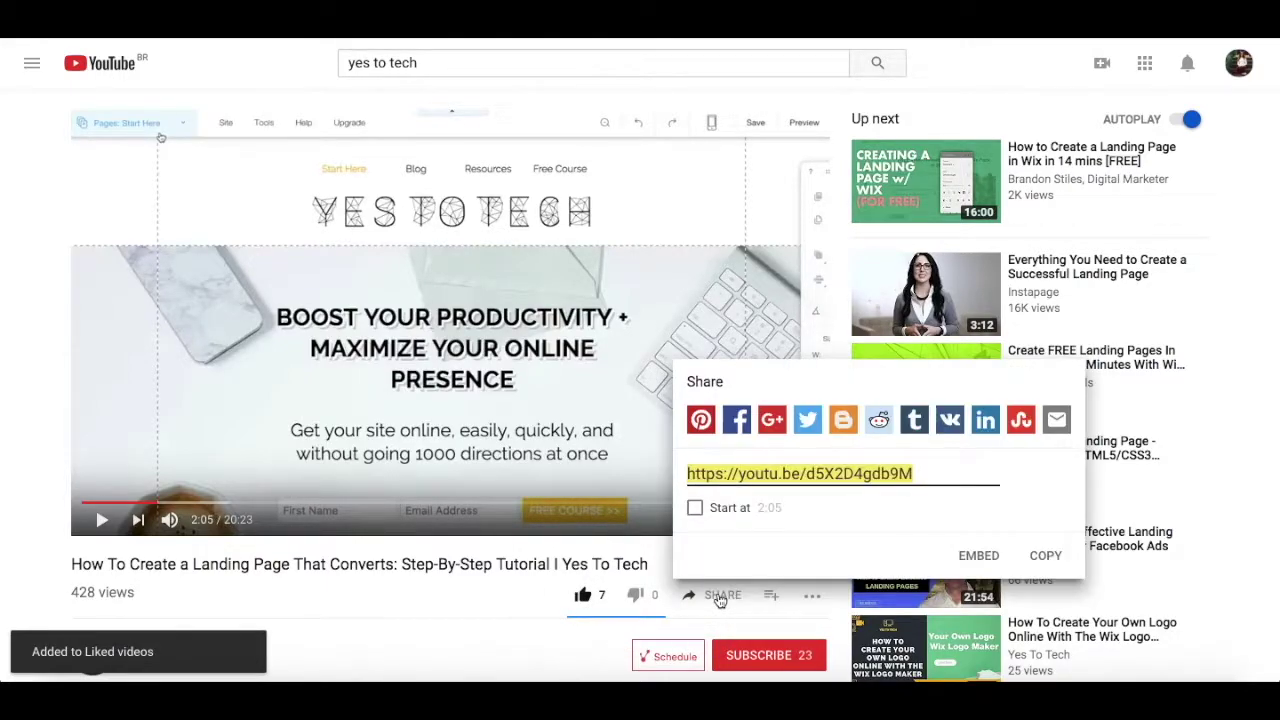
pyautogui.click(760, 655)
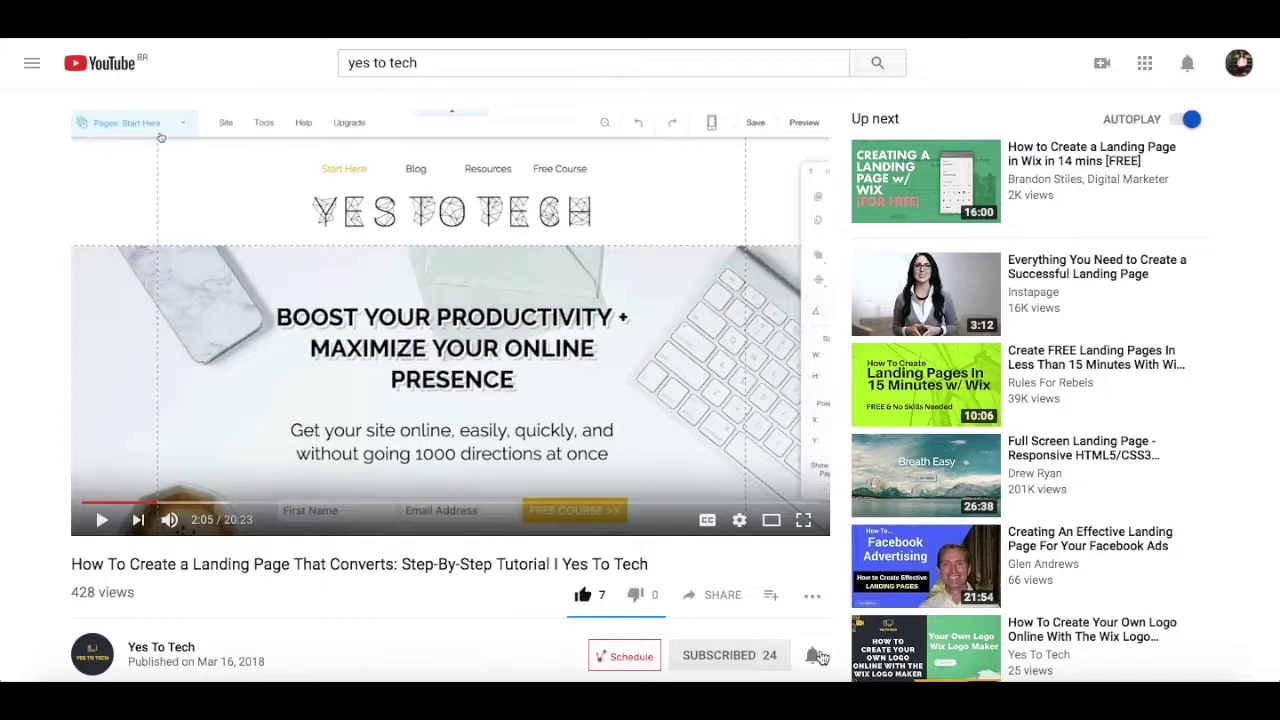